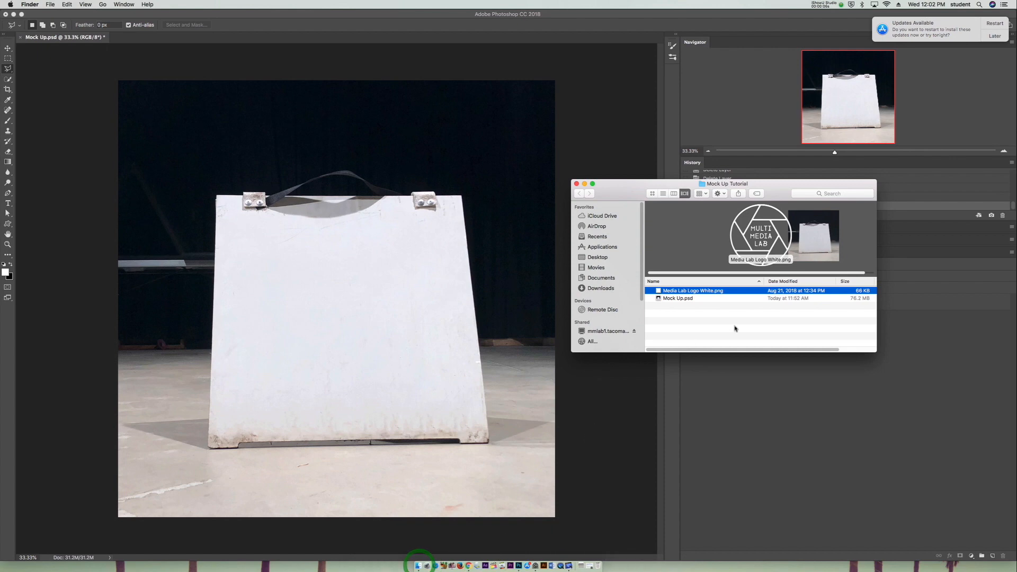
# - Preview Mock Up.psd and Media Lab Logo White.png in the Mock Up Tutorial folder, and return to Photoshop
pyautogui.click(746, 299)
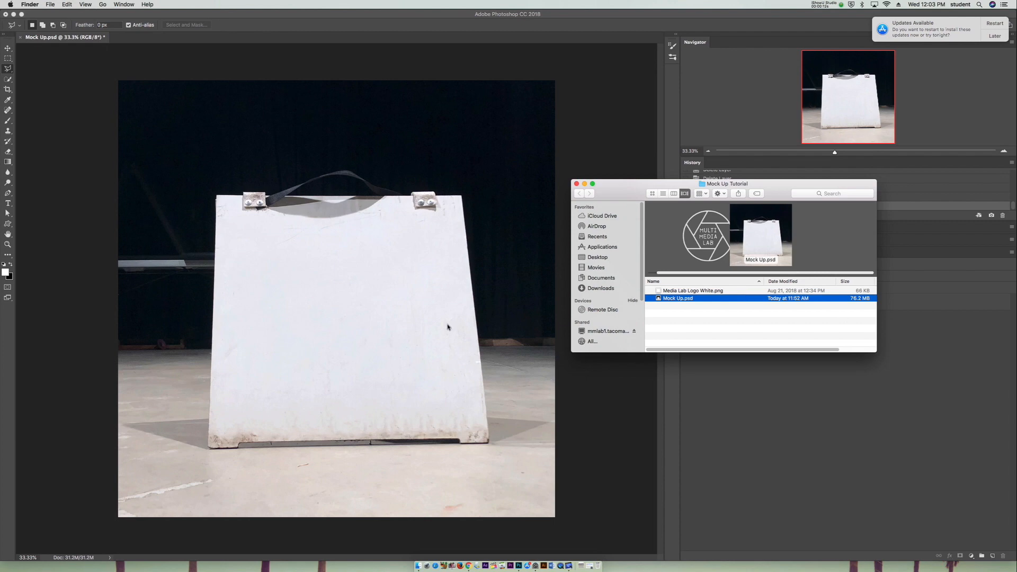
pyautogui.click(695, 292)
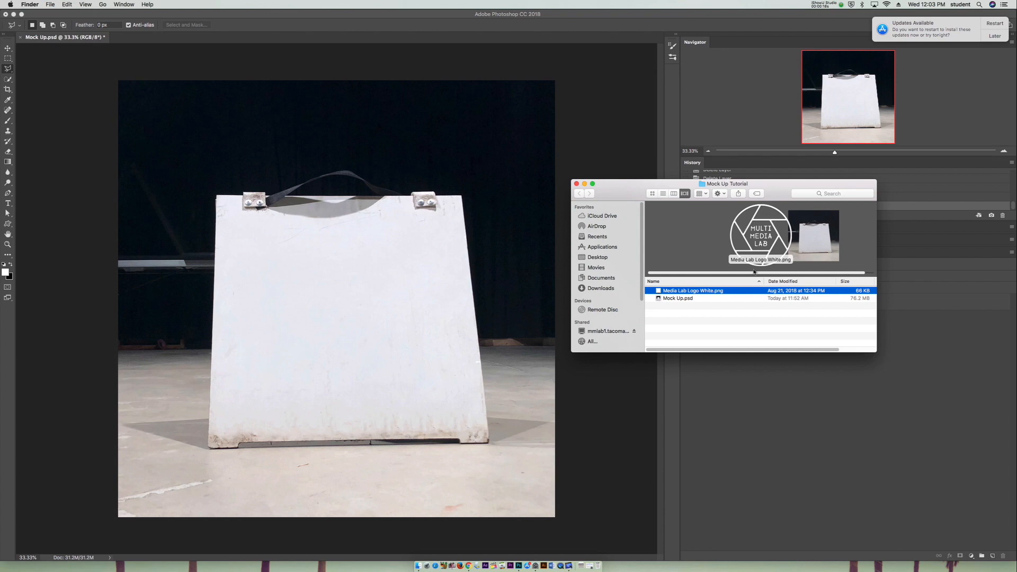
pyautogui.click(790, 402)
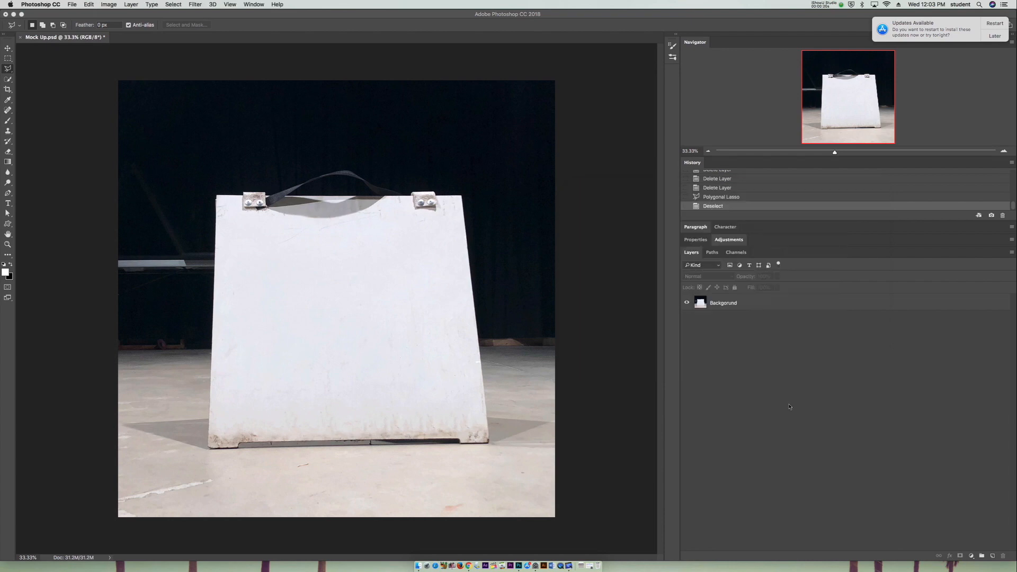
pyautogui.click(12, 72)
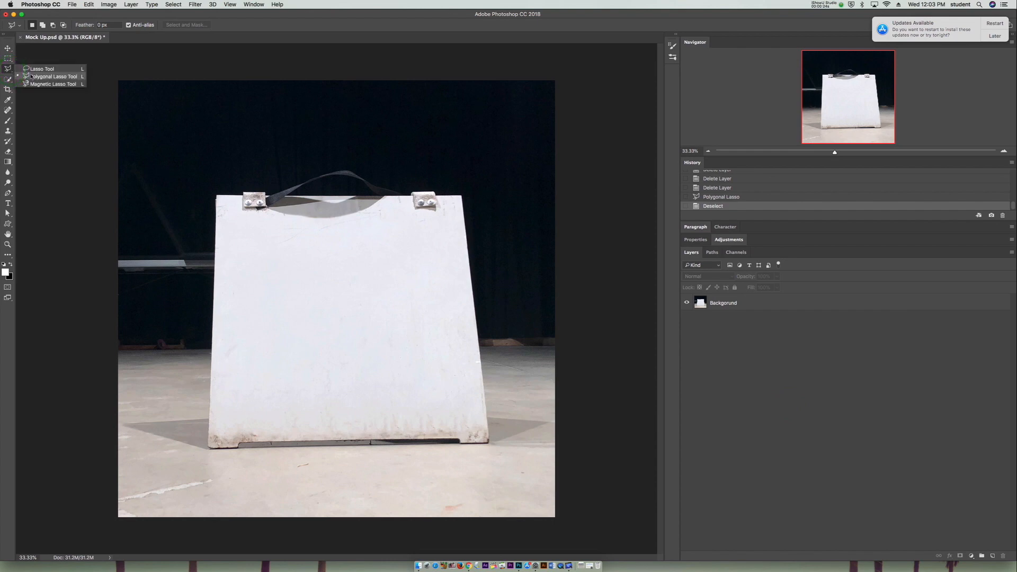
pyautogui.click(33, 69)
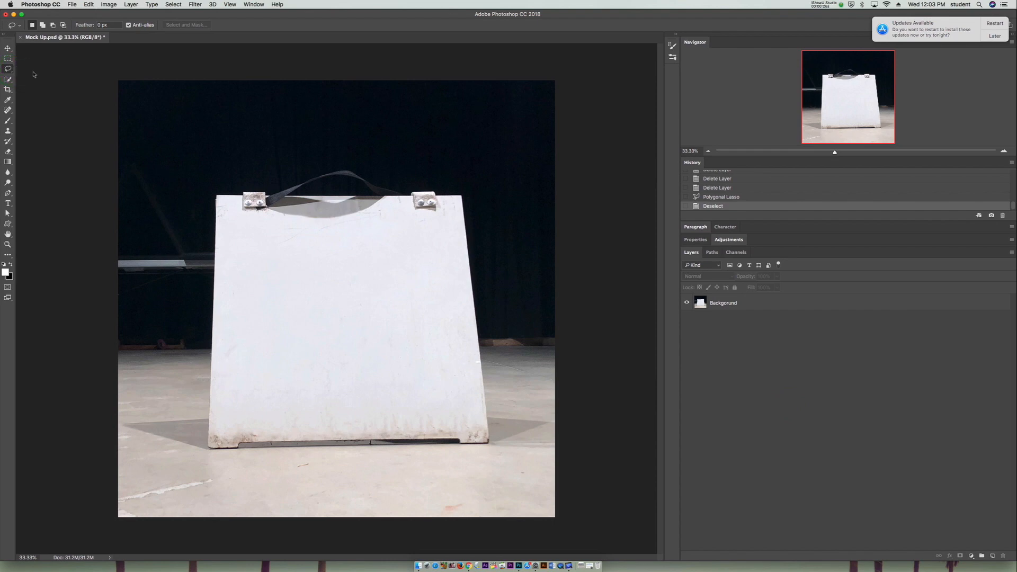
pyautogui.moveTo(188, 125)
pyautogui.mouseDown()
pyautogui.moveTo(296, 132)
pyautogui.moveTo(467, 182)
pyautogui.moveTo(399, 329)
pyautogui.moveTo(212, 215)
pyautogui.moveTo(189, 127)
pyautogui.mouseUp()
pyautogui.press('super+d')
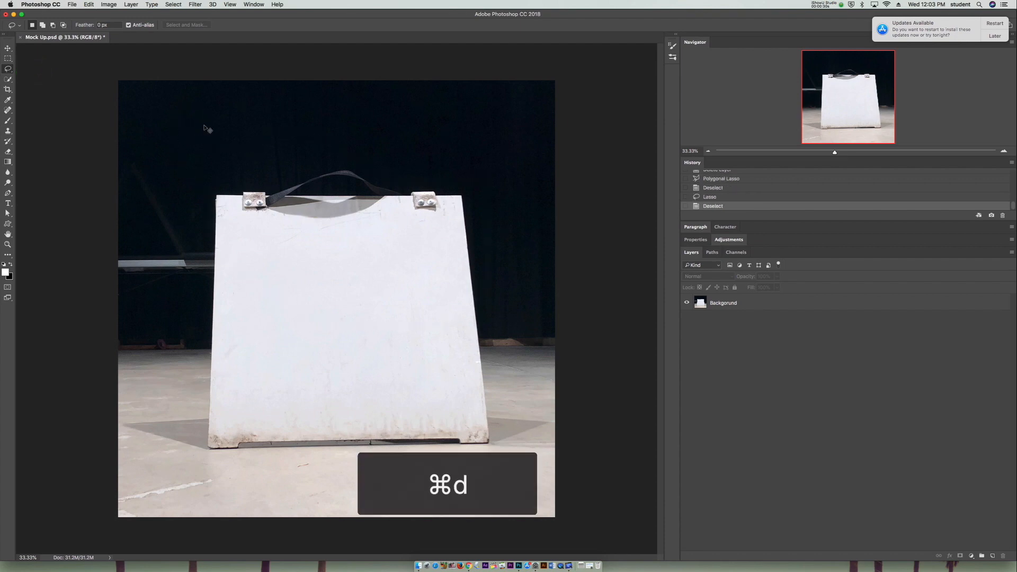
# - Select the white sign board with the Polygonal Lasso, tracing its outer edges and the recess between its feet
pyautogui.click(8, 69)
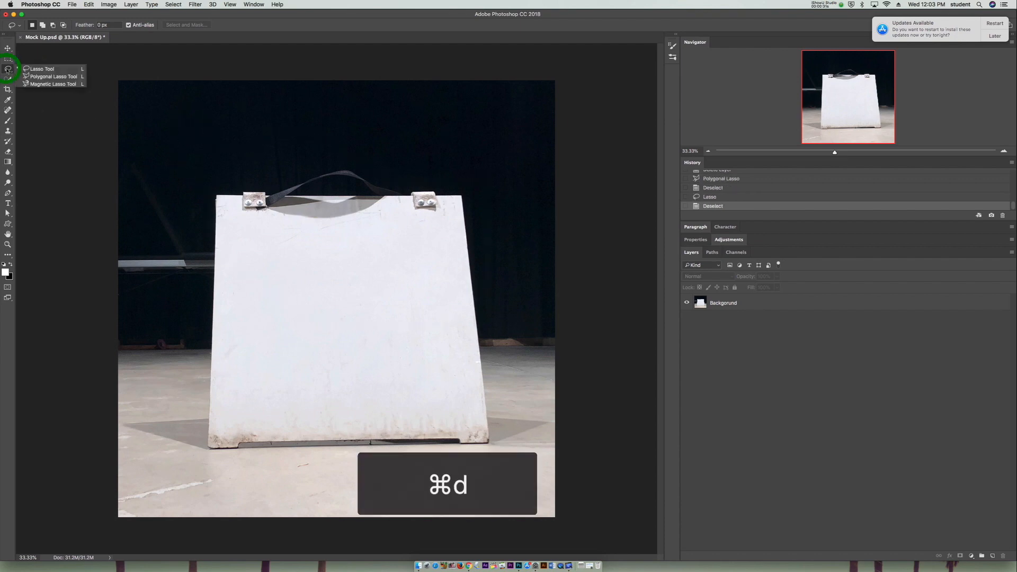
pyautogui.click(39, 79)
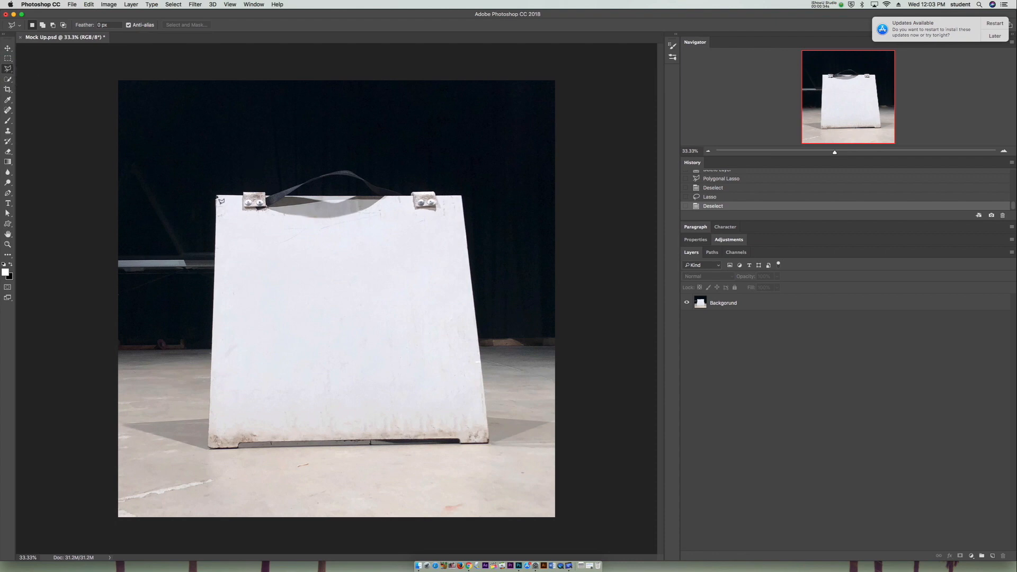
pyautogui.click(217, 196)
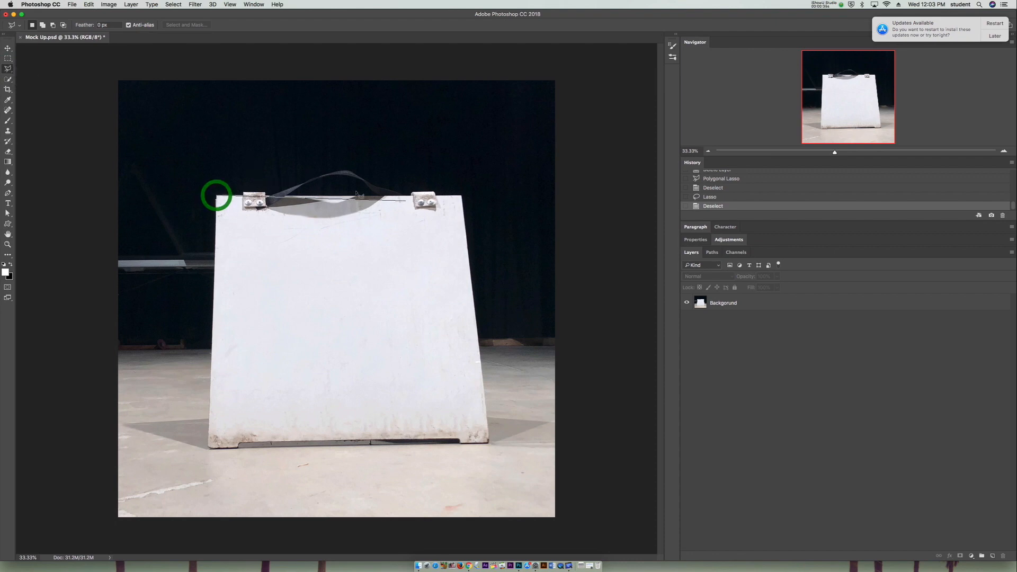
pyautogui.click(462, 196)
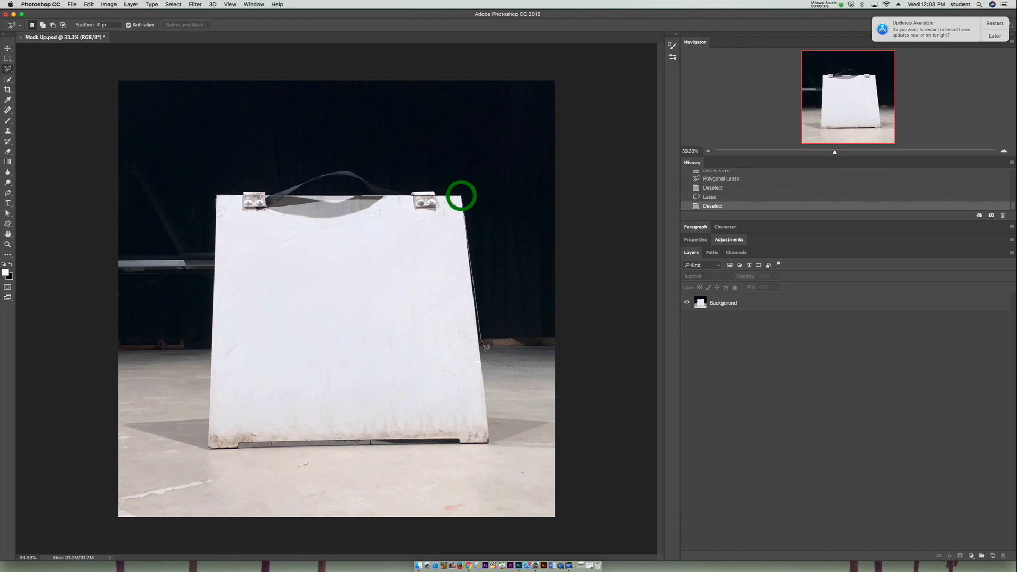
pyautogui.click(488, 442)
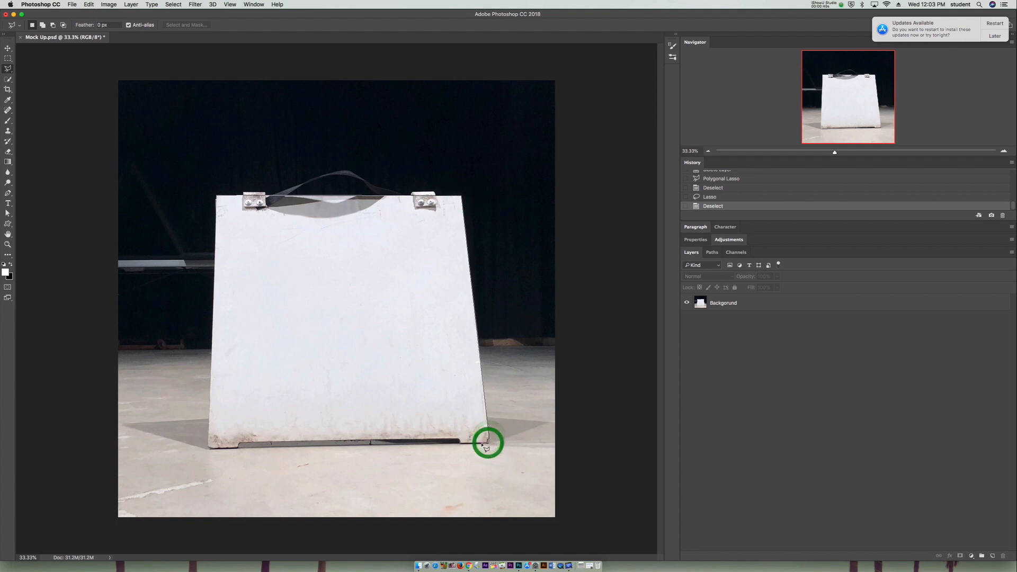
pyautogui.click(459, 442)
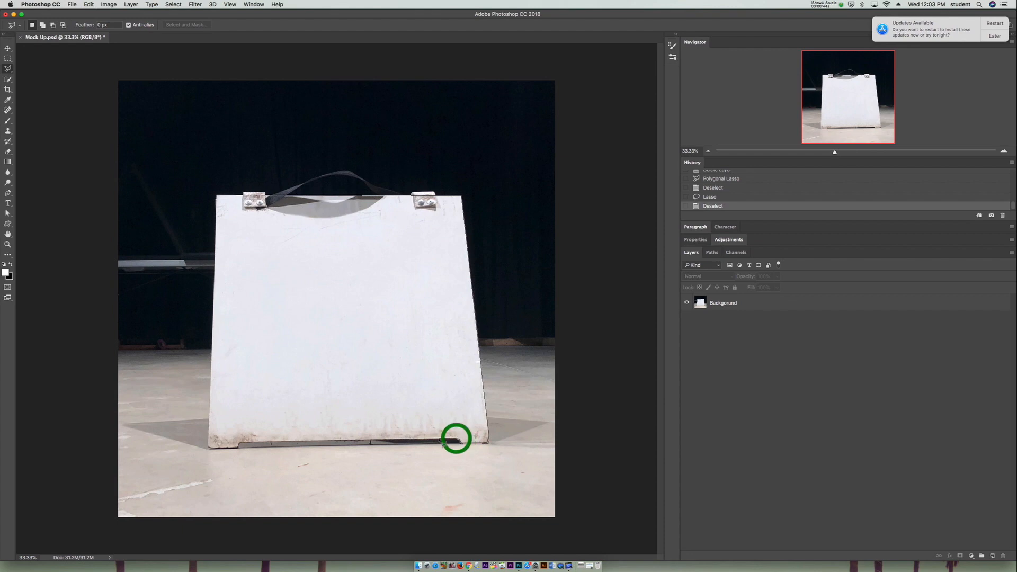
pyautogui.click(441, 441)
pyautogui.click(245, 442)
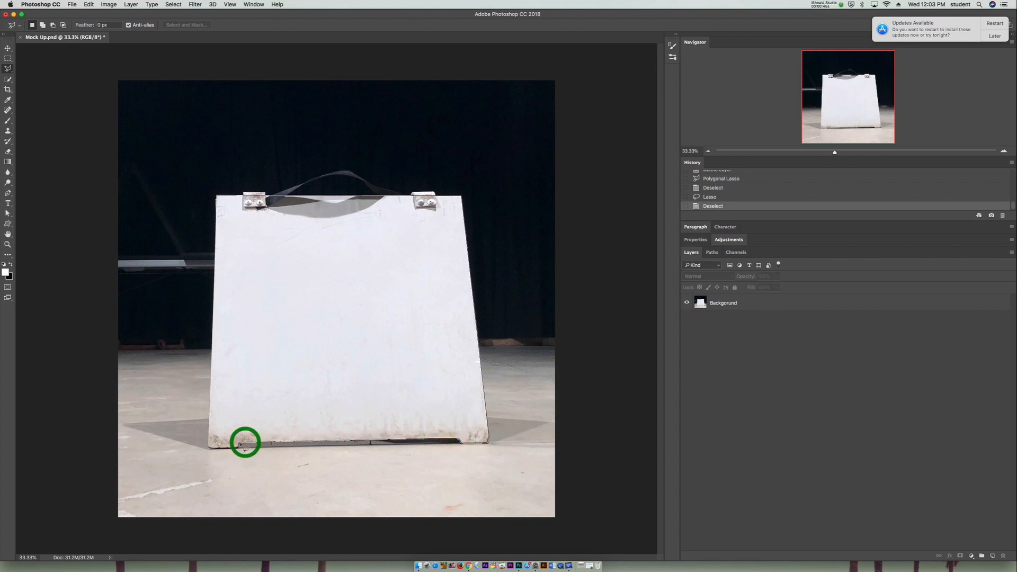
pyautogui.click(239, 443)
pyautogui.click(238, 446)
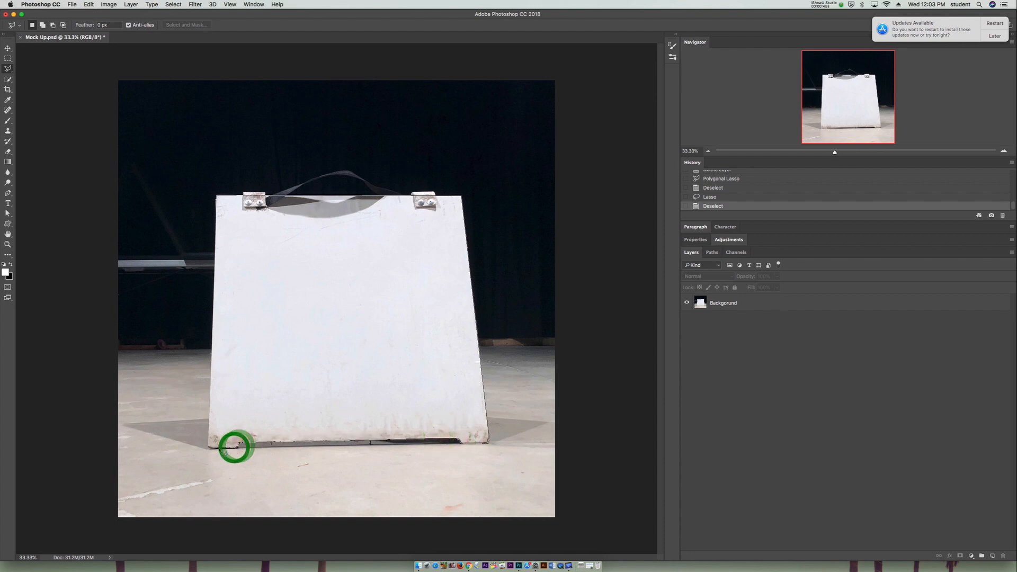
pyautogui.click(208, 447)
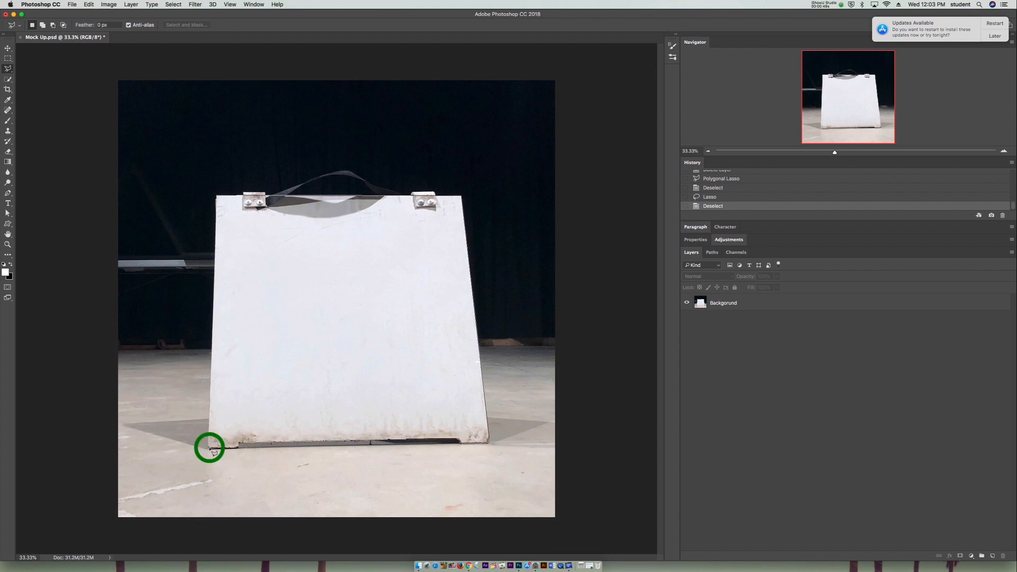
pyautogui.click(215, 205)
pyautogui.click(216, 195)
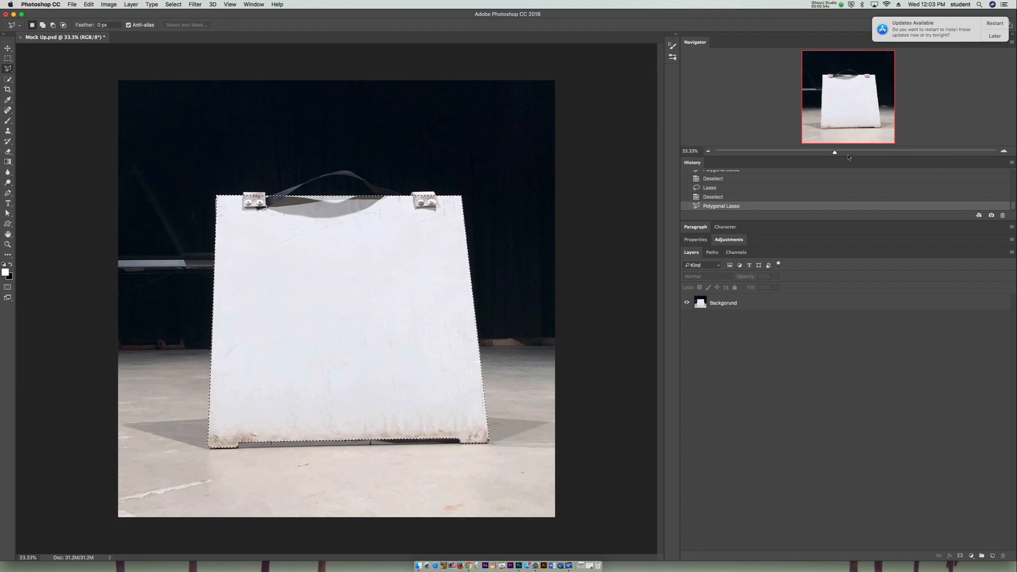
# - Subtract the metal bracket near the sign's upper-left corner from the selection with the Polygonal Lasso
pyautogui.moveTo(835, 153); pyautogui.dragTo(864, 152)
pyautogui.click(844, 64)
pyautogui.moveTo(845, 64); pyautogui.dragTo(839, 75)
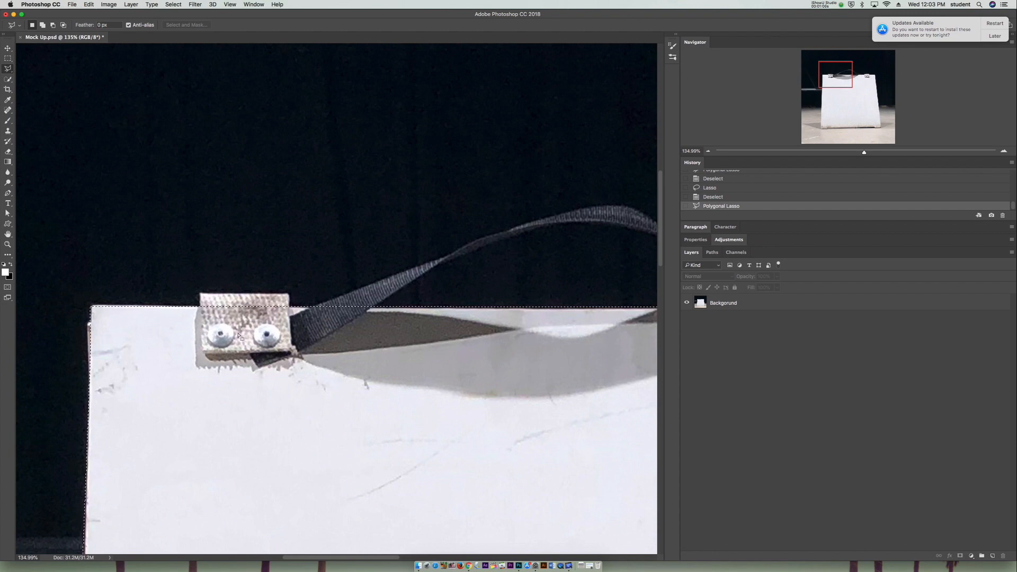
pyautogui.click(53, 25)
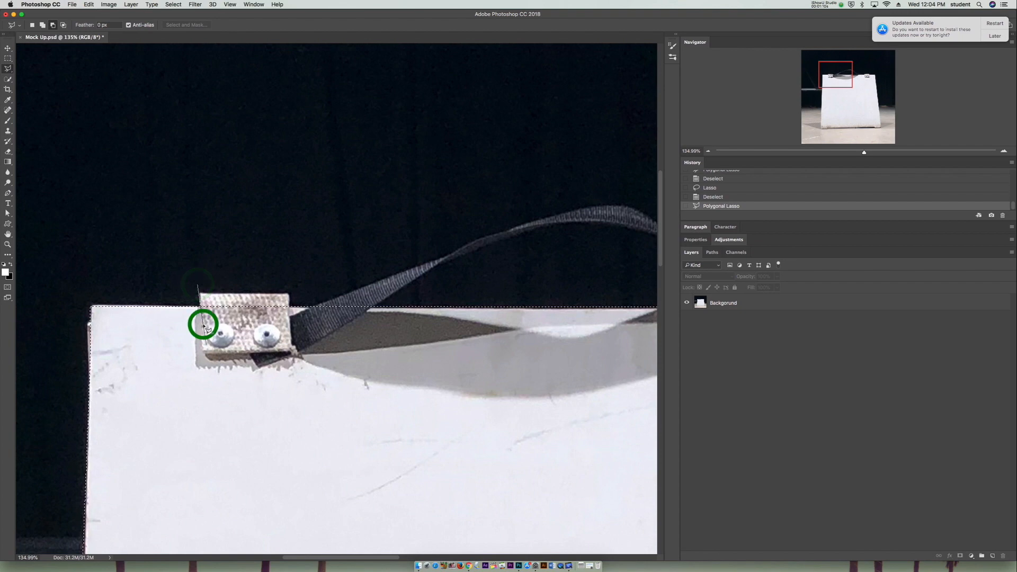
pyautogui.click(250, 356)
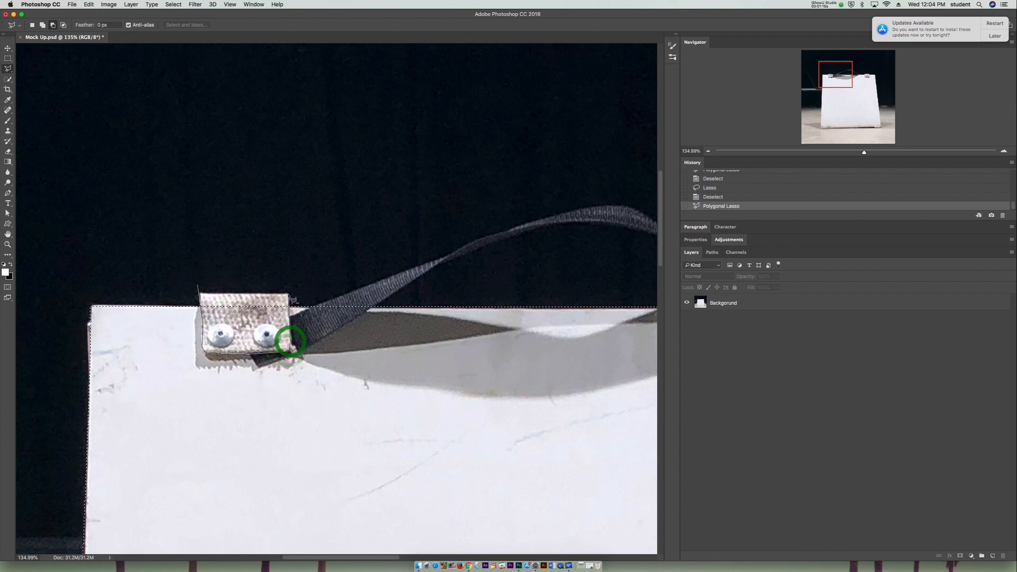
pyautogui.click(293, 274)
pyautogui.click(272, 272)
pyautogui.click(208, 281)
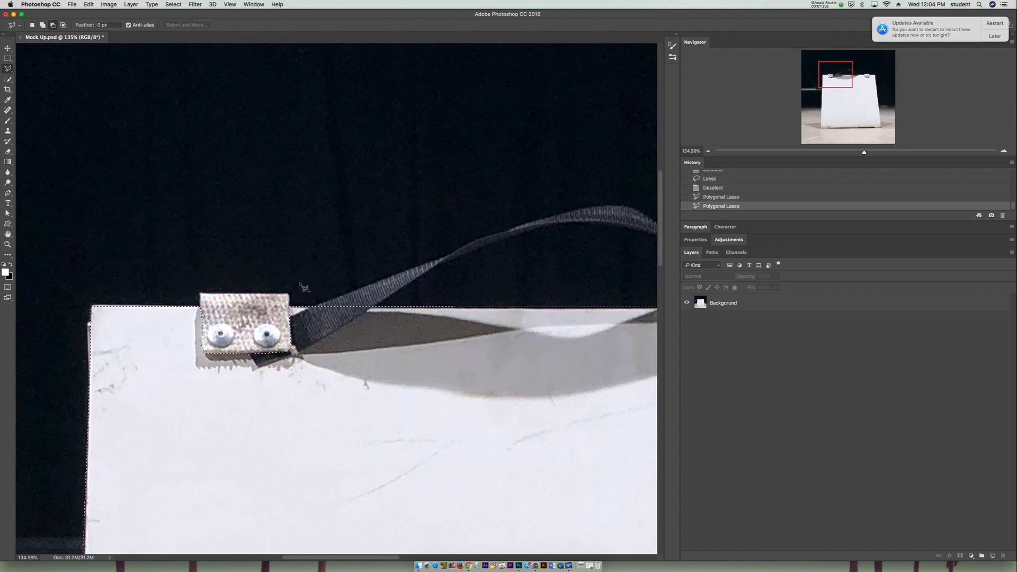
# - Subtract the part of the black handle strap that overlaps the board beside the left bracket from the selection
pyautogui.click(245, 345)
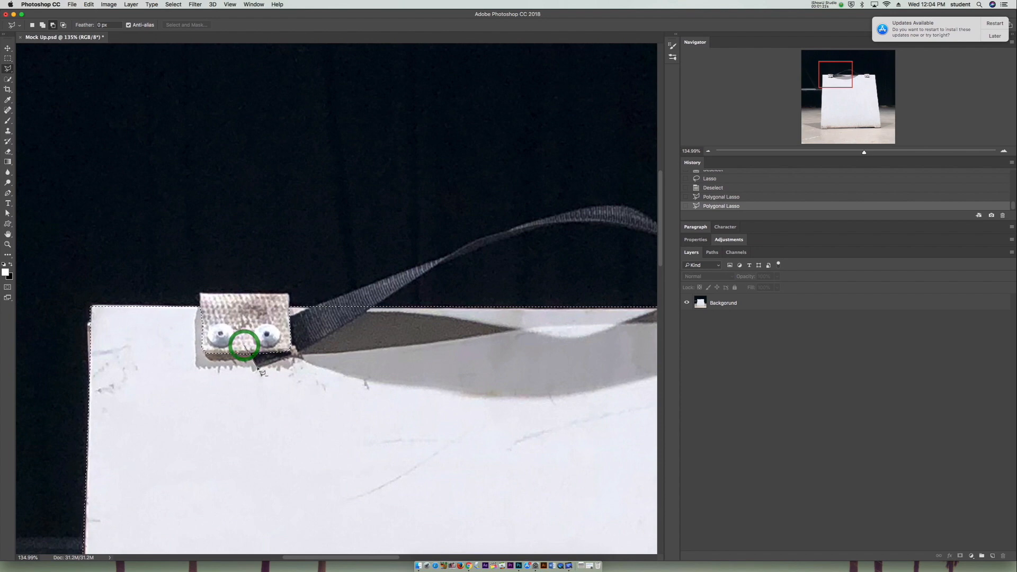
pyautogui.click(258, 369)
pyautogui.click(288, 356)
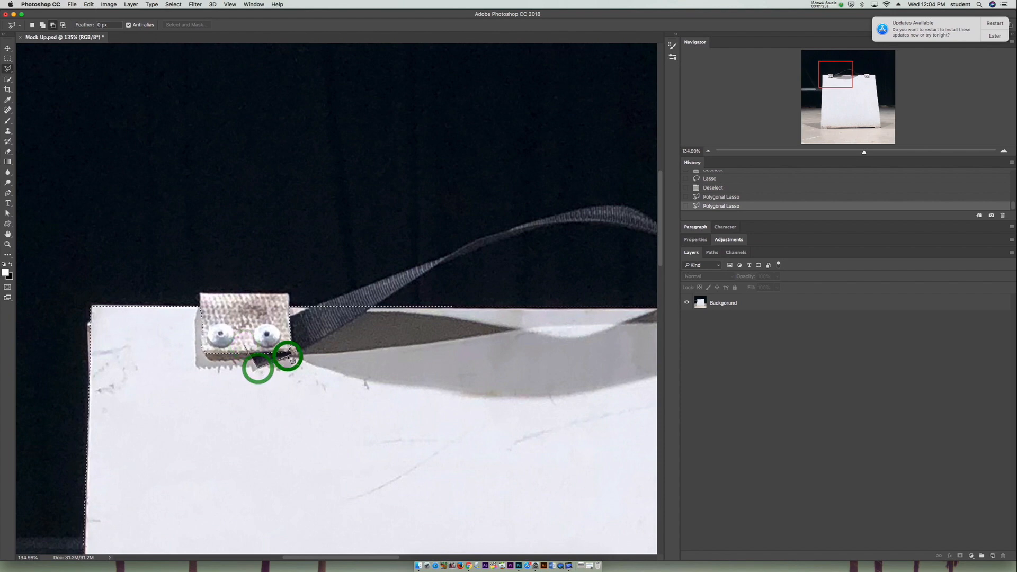
pyautogui.click(353, 321)
pyautogui.click(365, 310)
pyautogui.click(377, 298)
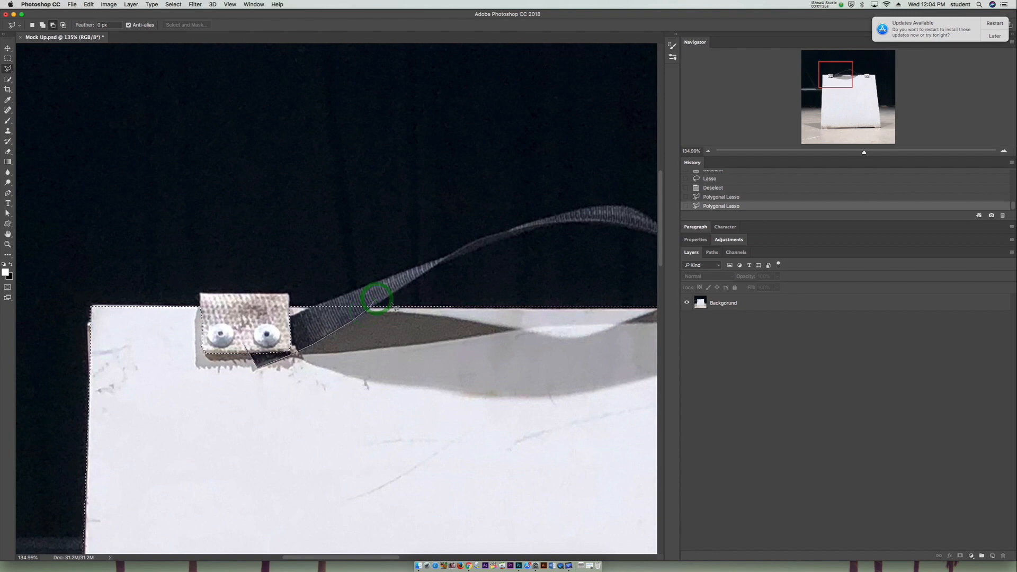
pyautogui.click(356, 288)
pyautogui.click(329, 294)
pyautogui.click(310, 307)
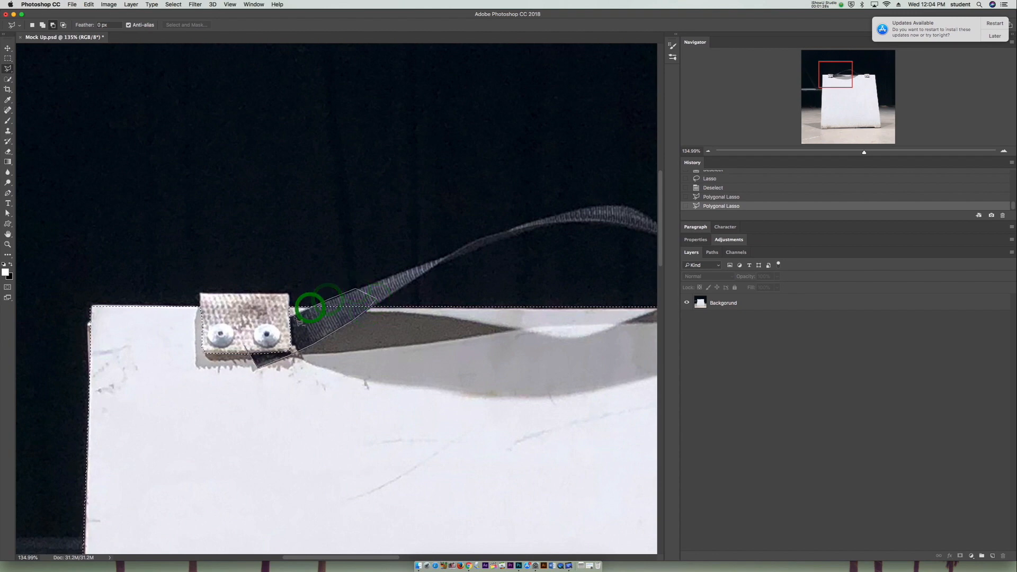
pyautogui.click(284, 318)
pyautogui.click(265, 336)
pyautogui.click(246, 345)
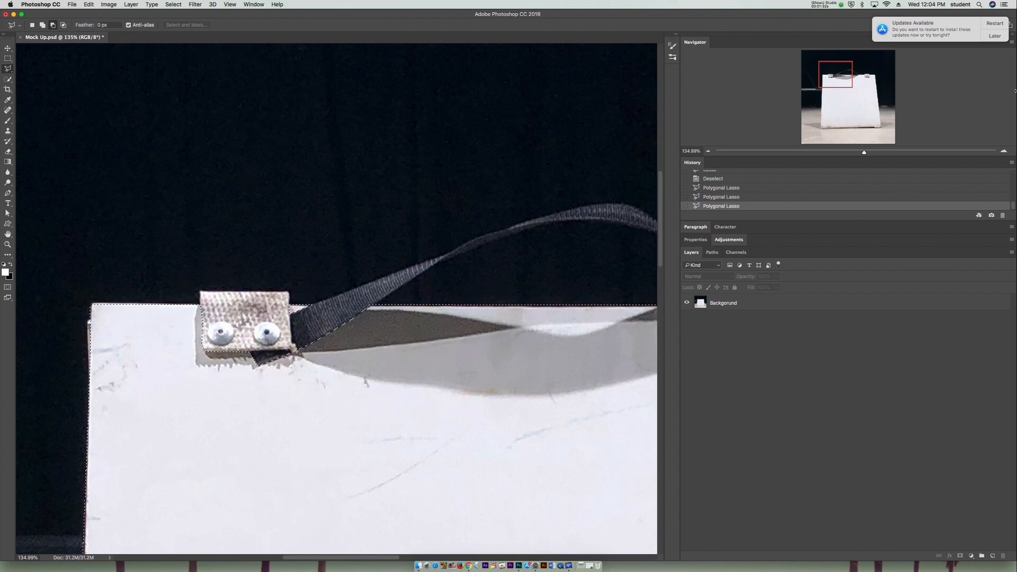
# - Subtract the metal bracket near the sign's upper-right corner from the selection with the Polygonal Lasso
pyautogui.moveTo(835, 75); pyautogui.dragTo(866, 78)
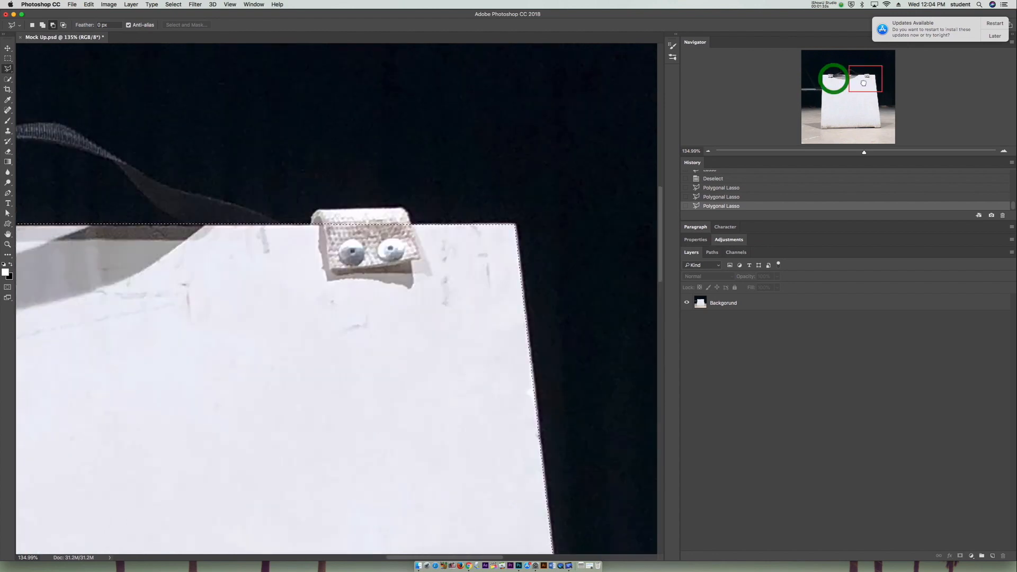
pyautogui.click(320, 223)
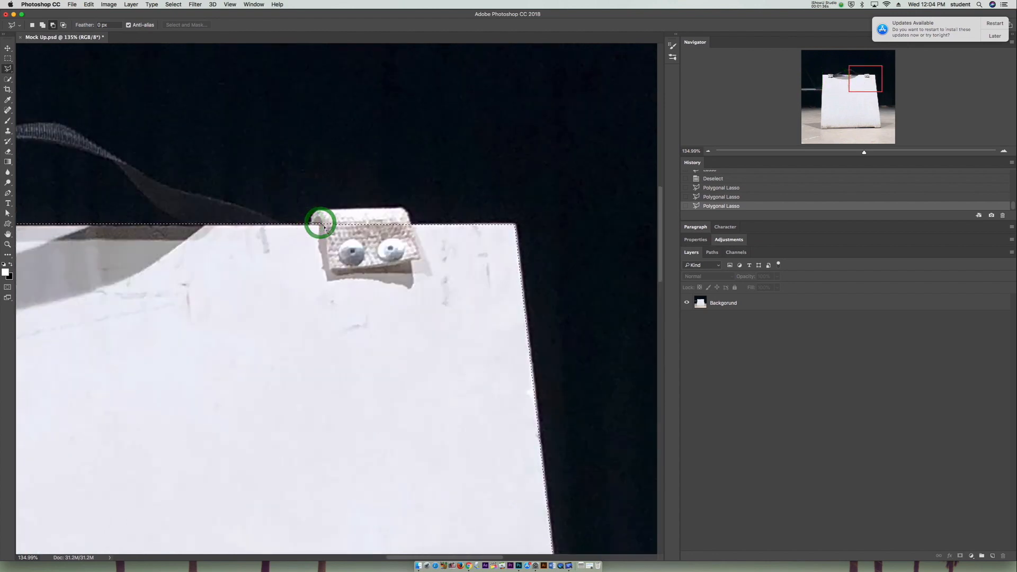
pyautogui.click(325, 240)
pyautogui.click(330, 268)
pyautogui.click(361, 268)
pyautogui.click(391, 265)
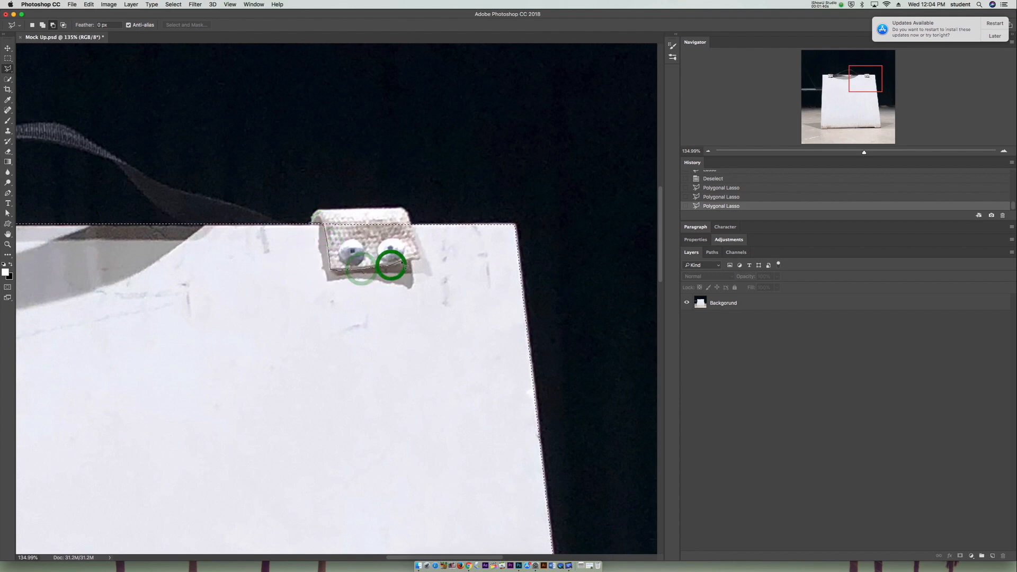
pyautogui.click(420, 260)
pyautogui.click(409, 209)
pyautogui.click(394, 197)
pyautogui.click(358, 198)
pyautogui.click(339, 205)
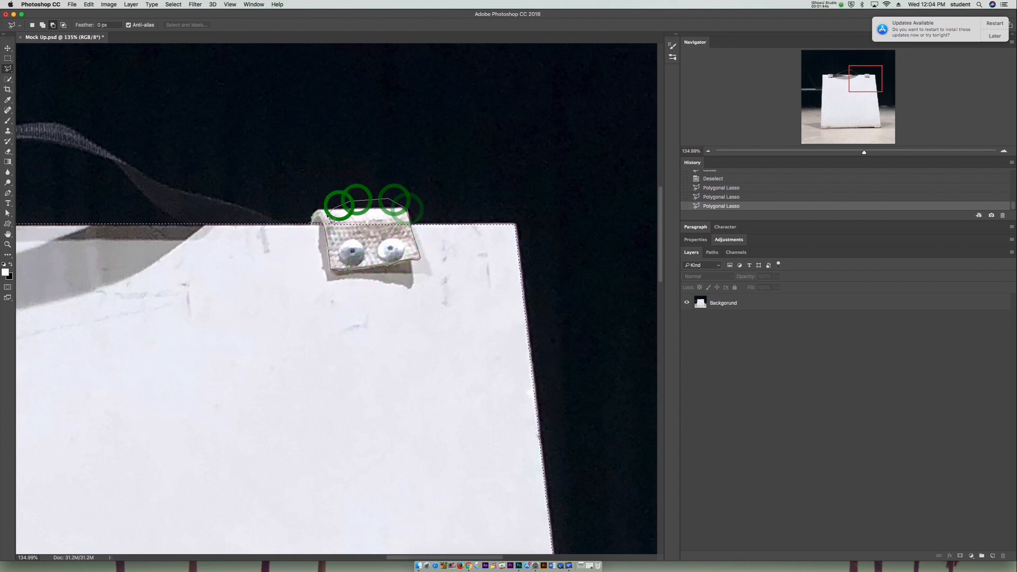
pyautogui.click(320, 222)
# - Create a new layer above the photo layer and name it Base
pyautogui.moveTo(859, 84); pyautogui.dragTo(836, 125)
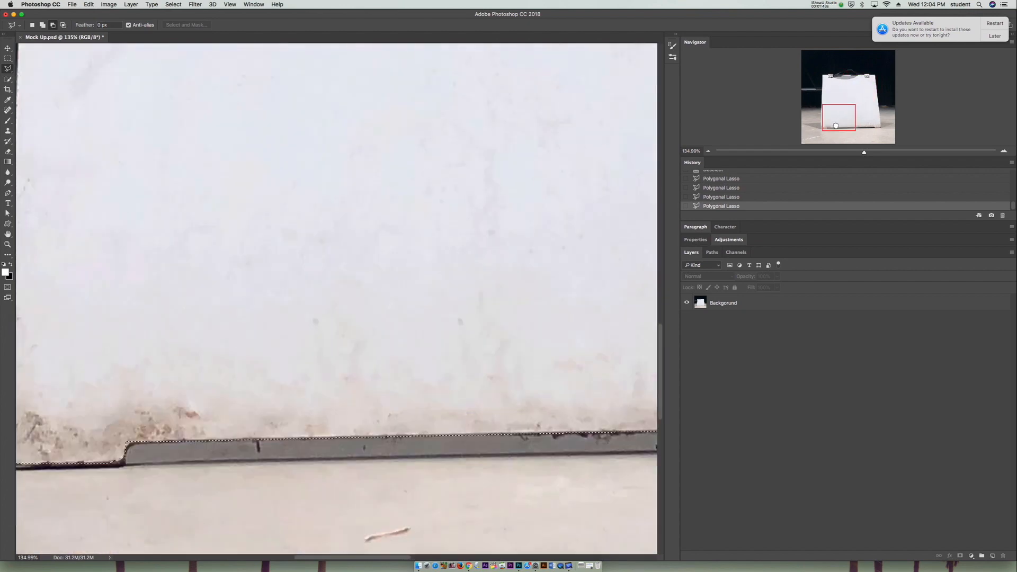
pyautogui.click(708, 152)
pyautogui.click(708, 151)
pyautogui.click(708, 151)
pyautogui.click(858, 102)
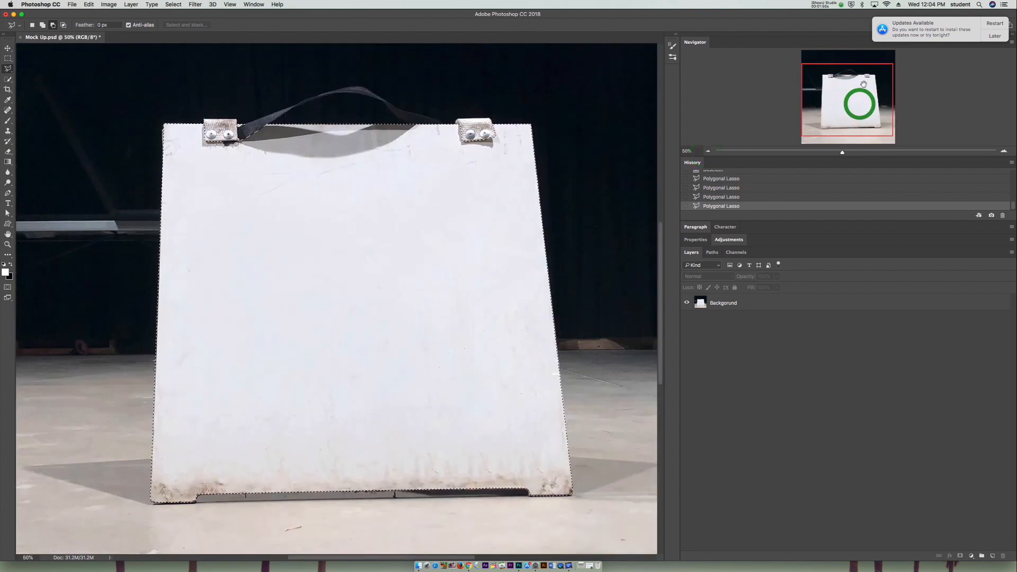
pyautogui.click(993, 556)
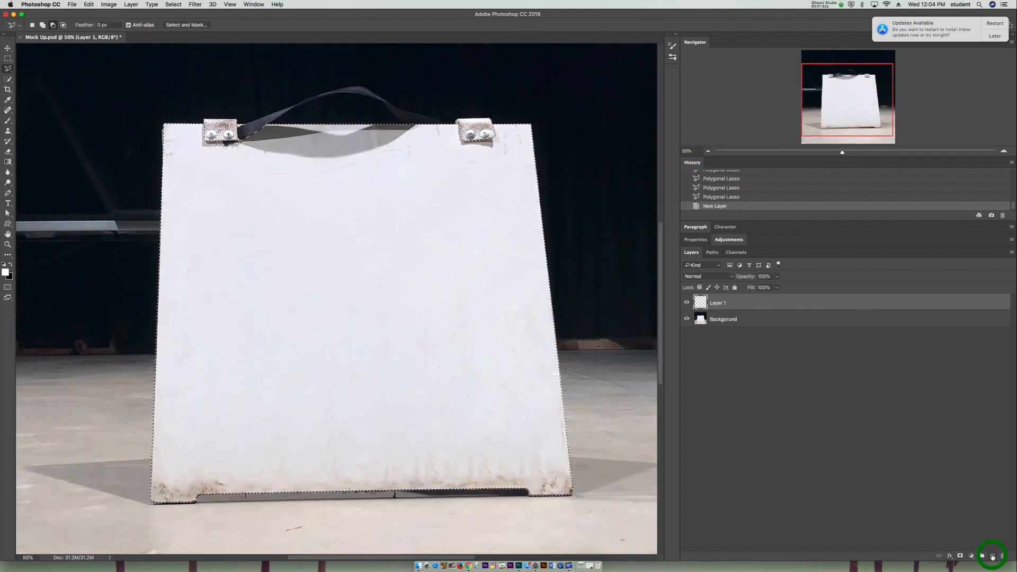
pyautogui.doubleClick(718, 303)
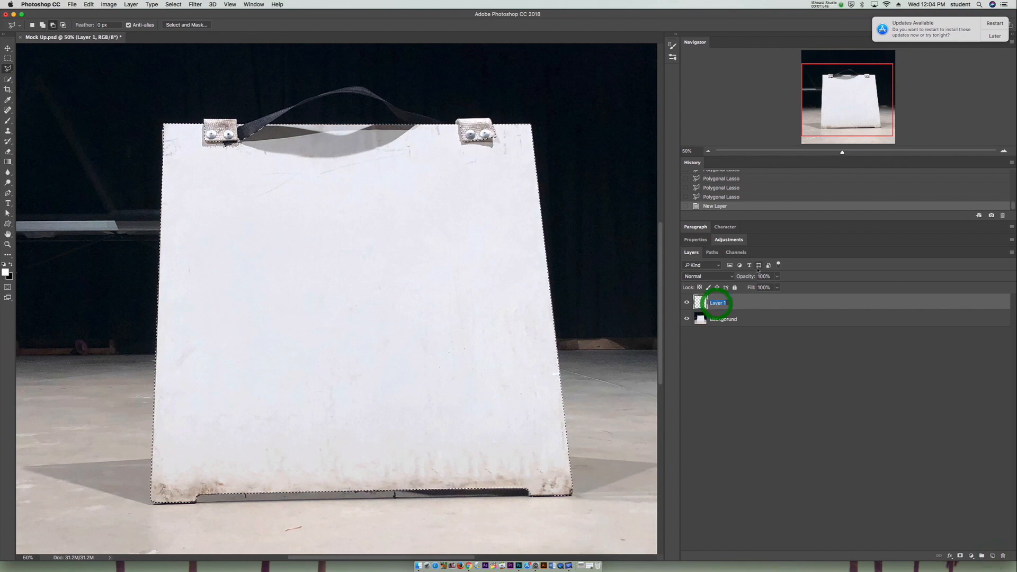
pyautogui.write('Base')
pyautogui.press('Return')
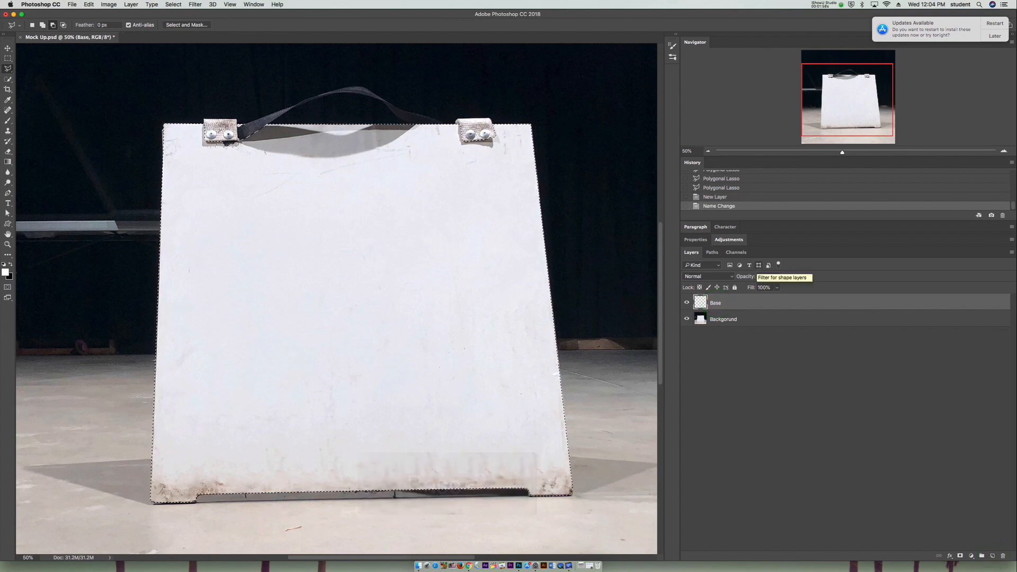
# - Fill the selected board area on the Base layer with the black background color and deselect it
pyautogui.press('super+BackSpace')
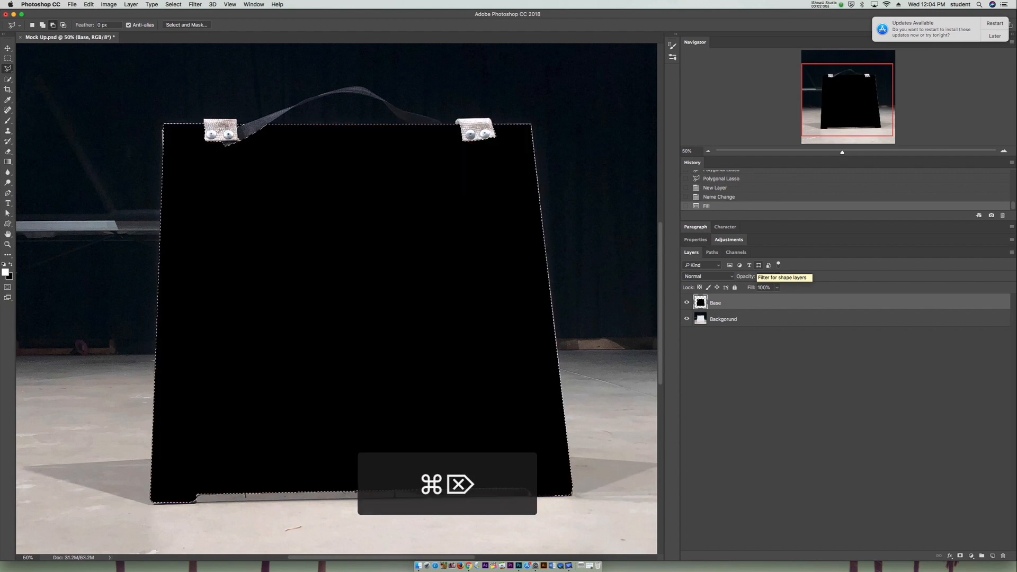
pyautogui.press('super+d')
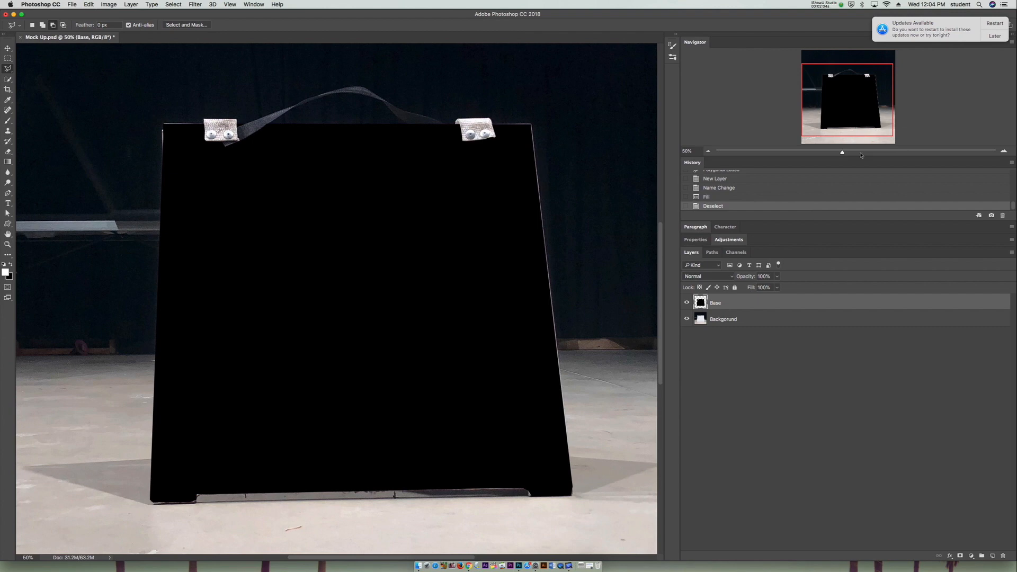
# - Fill the uncovered light strip between the board's upper-left corner and the left bracket with black on the Base layer, using a Polygonal Lasso selection
pyautogui.click(857, 153)
pyautogui.moveTo(863, 83); pyautogui.dragTo(844, 61)
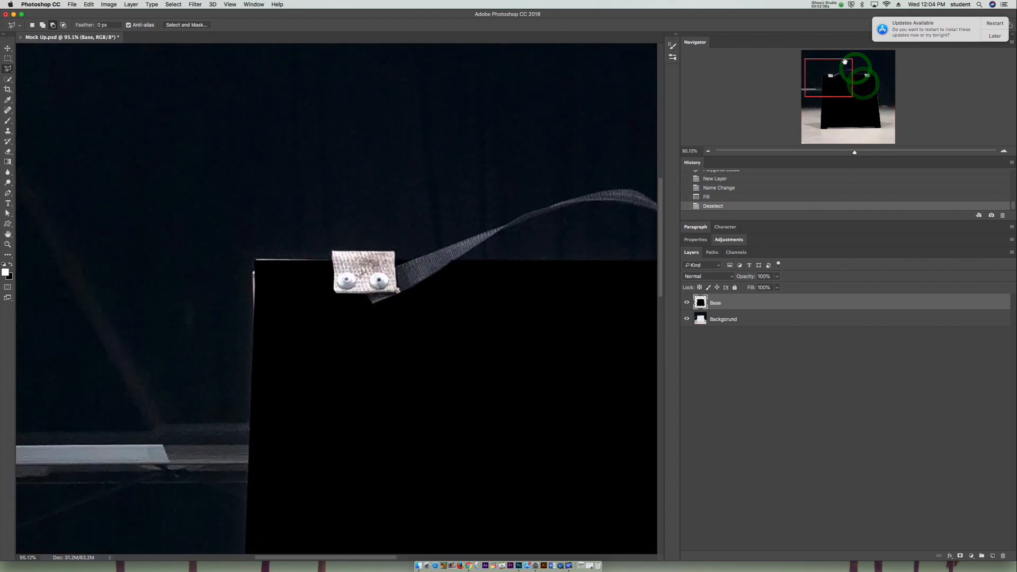
pyautogui.click(255, 262)
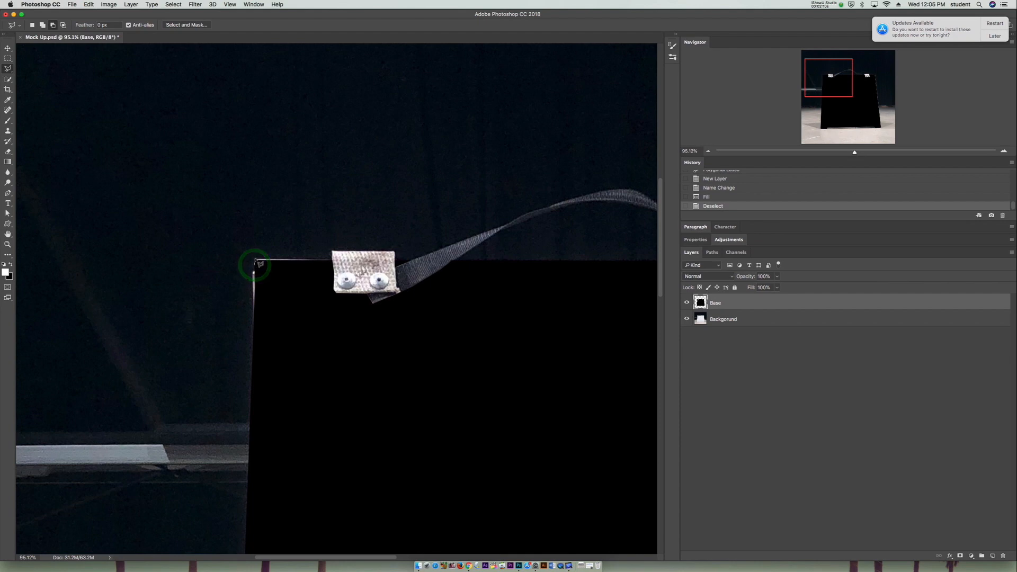
pyautogui.press('Escape')
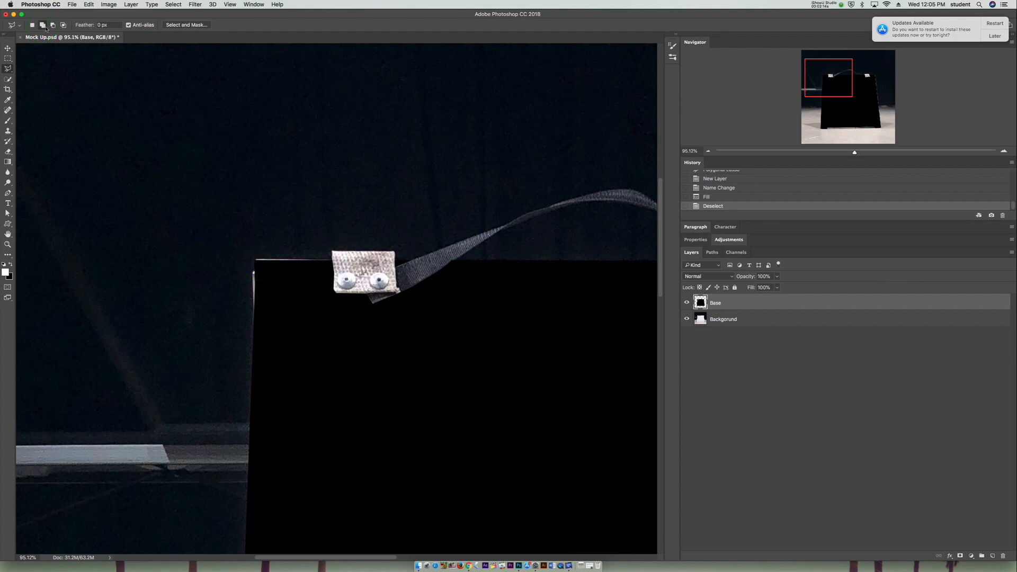
pyautogui.click(256, 272)
pyautogui.click(256, 258)
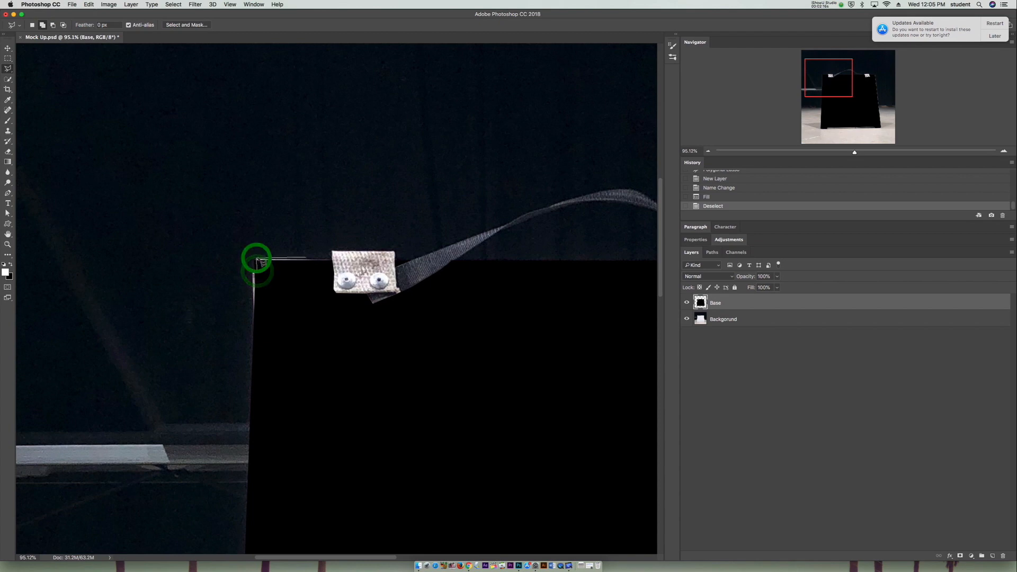
pyautogui.click(327, 260)
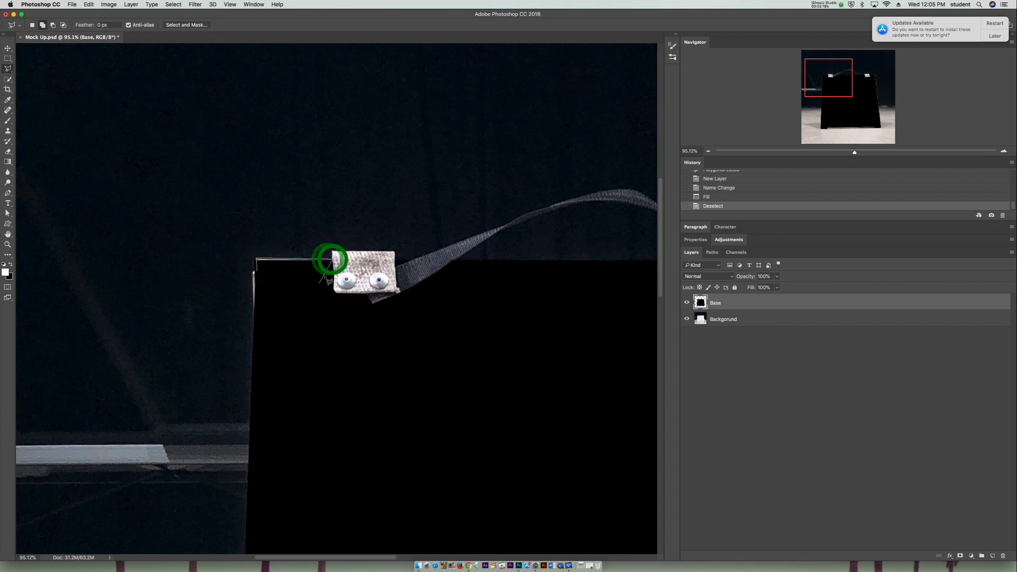
pyautogui.click(319, 284)
pyautogui.click(282, 284)
pyautogui.click(258, 272)
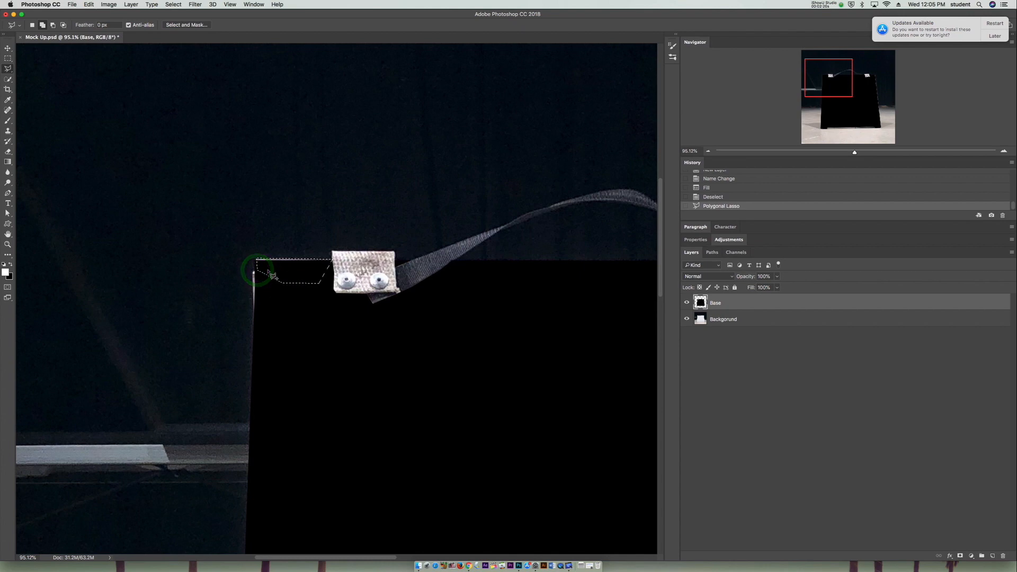
pyautogui.press('super+BackSpace')
pyautogui.press('super+d')
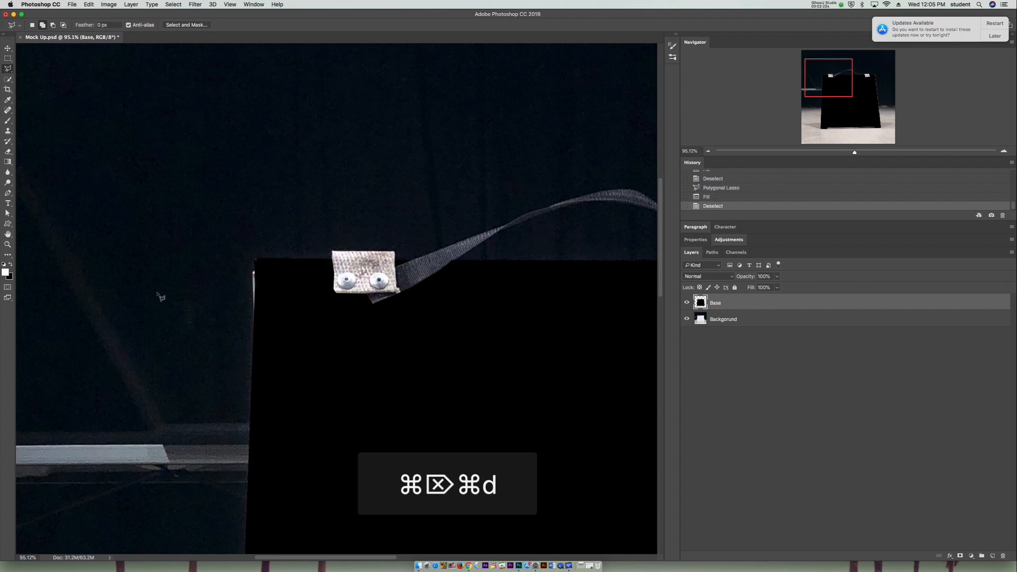
# - Select the light edge from the right bracket around the corner and down the board's right side, fill it with black, and deselect it
pyautogui.hscroll(10, 318, 299)
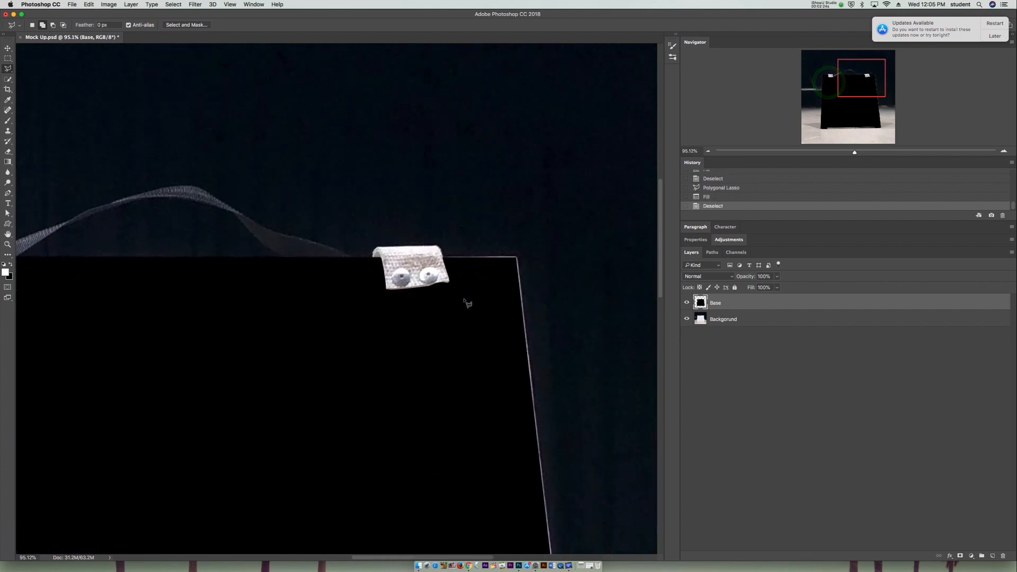
pyautogui.click(443, 255)
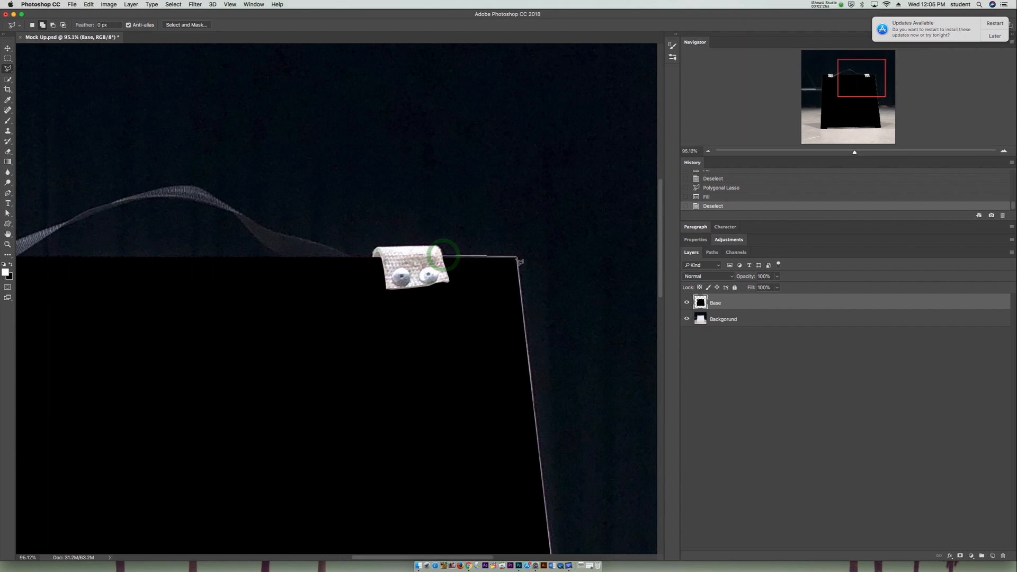
pyautogui.click(516, 257)
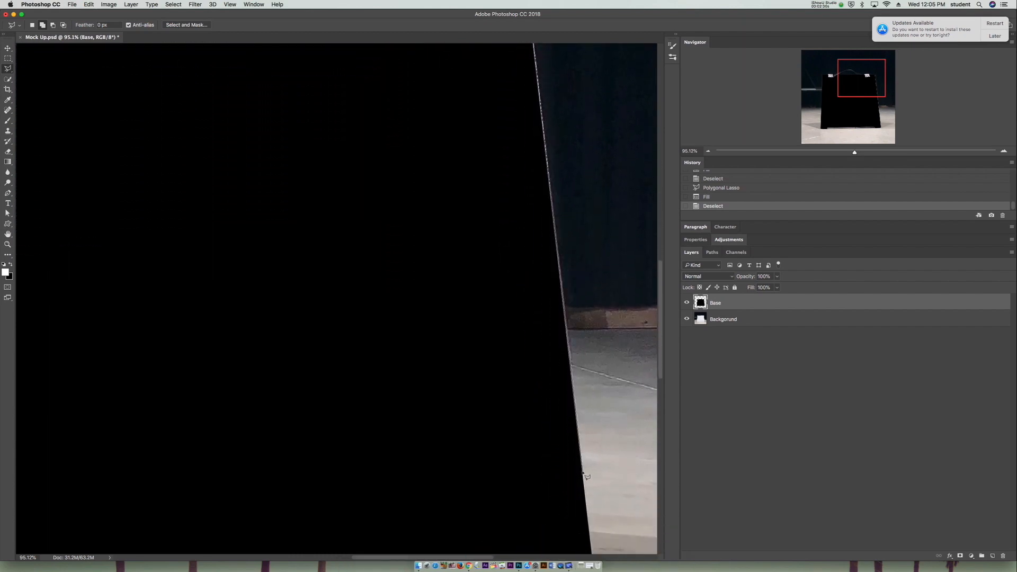
pyautogui.click(582, 472)
pyautogui.click(495, 411)
pyautogui.scroll(5, 480, 175)
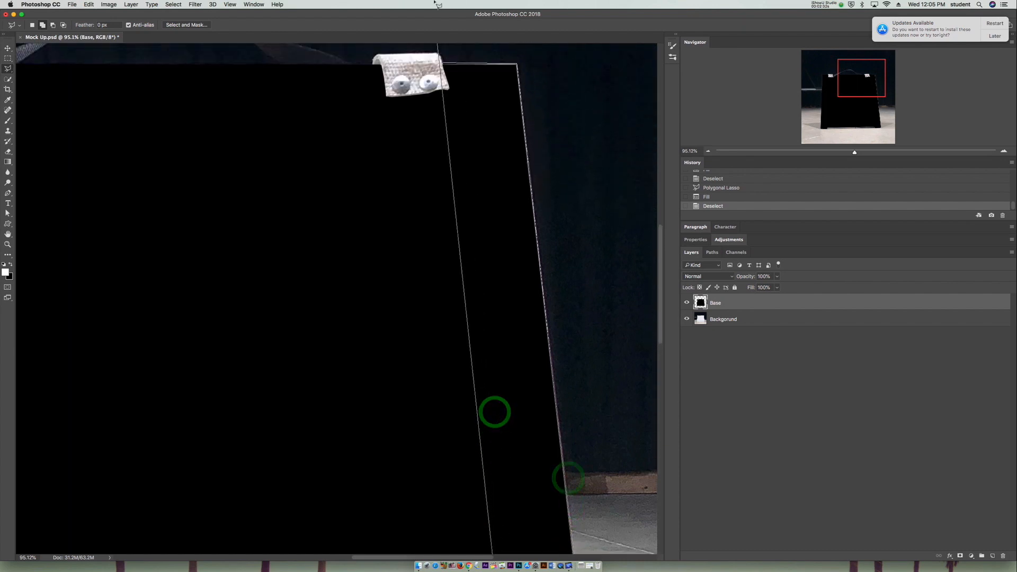
pyautogui.click(449, 93)
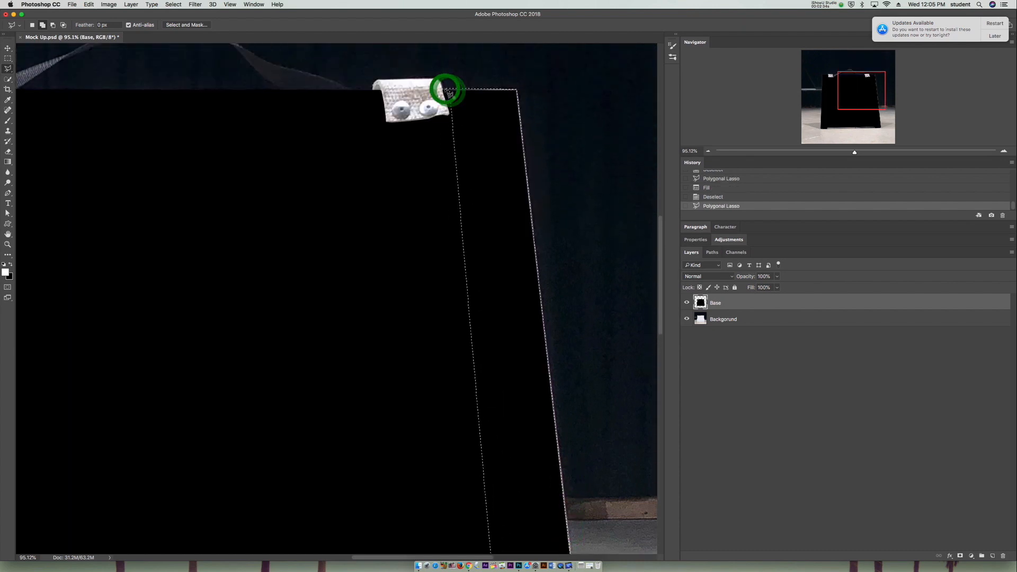
pyautogui.press('super+BackSpace')
pyautogui.press('super+d')
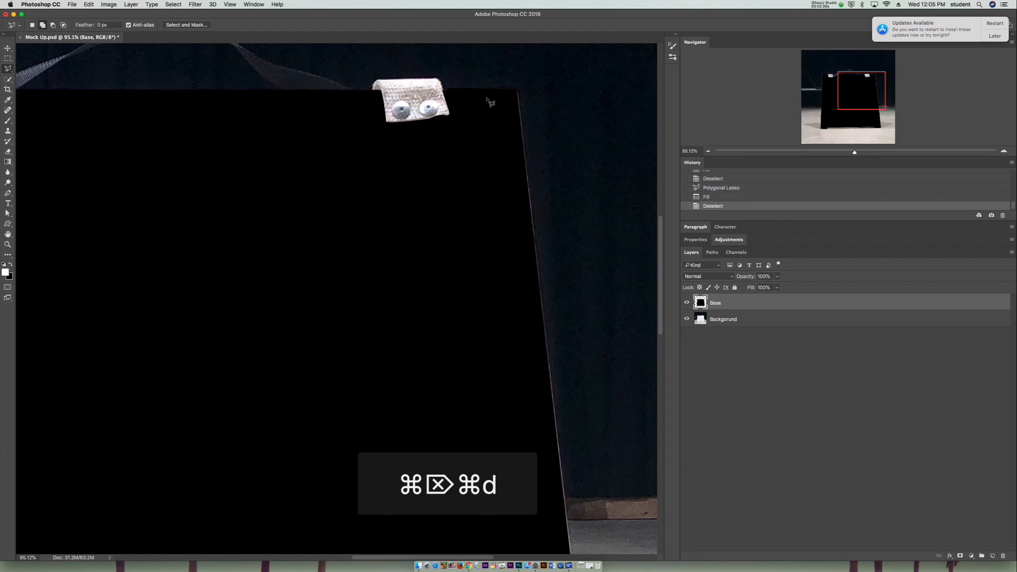
# - Try a bright green Color Overlay on the Base layer, discard the color, and switch the overlay off
pyautogui.click(707, 154)
pyautogui.click(706, 154)
pyautogui.click(707, 154)
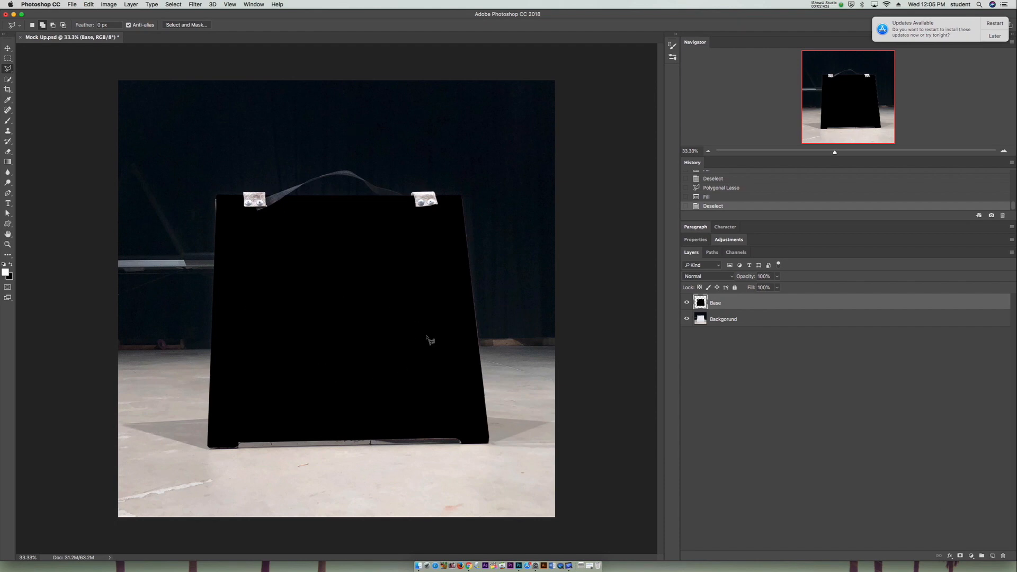
pyautogui.click(950, 557)
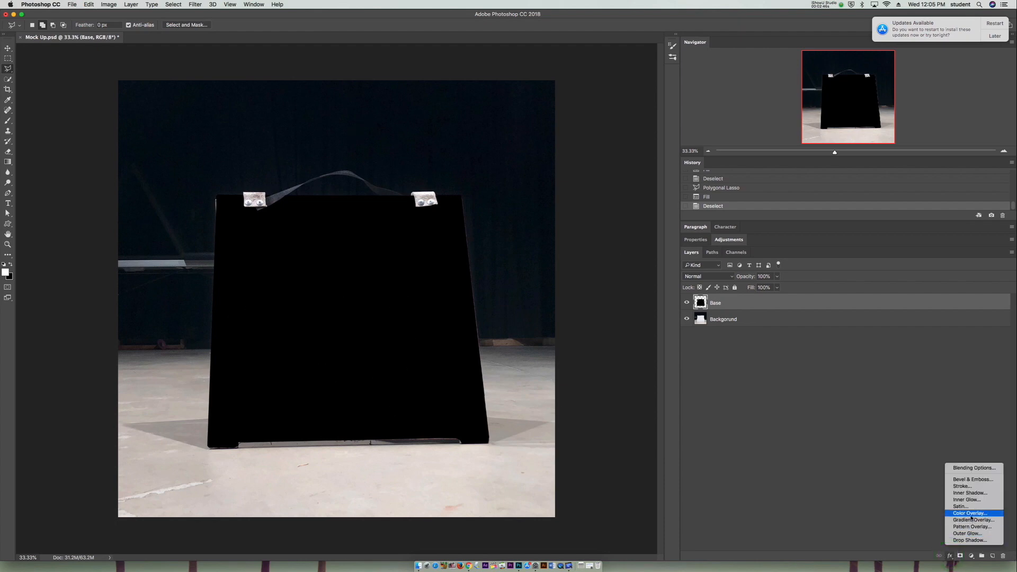
pyautogui.click(952, 560)
pyautogui.click(951, 556)
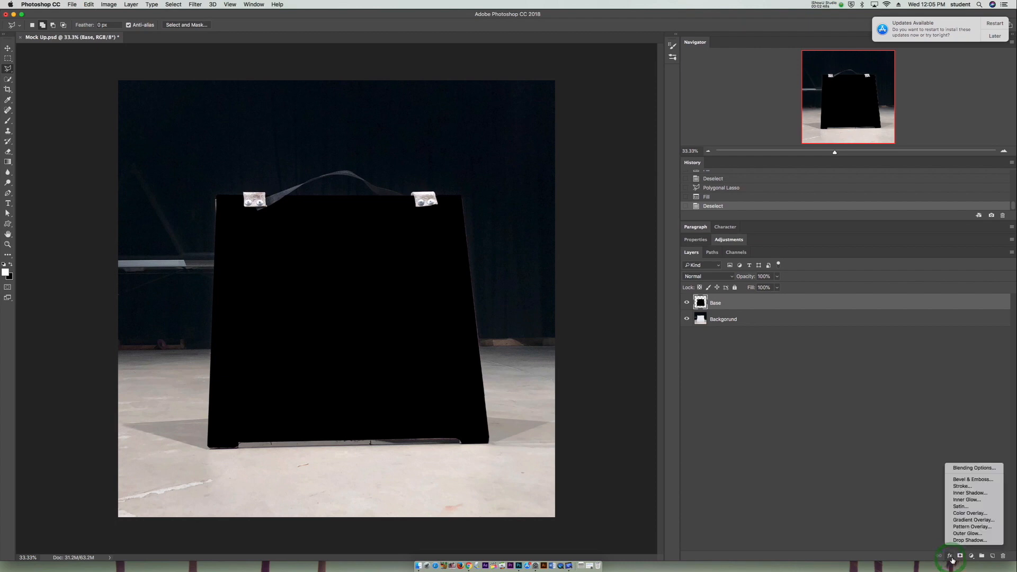
pyautogui.click(975, 514)
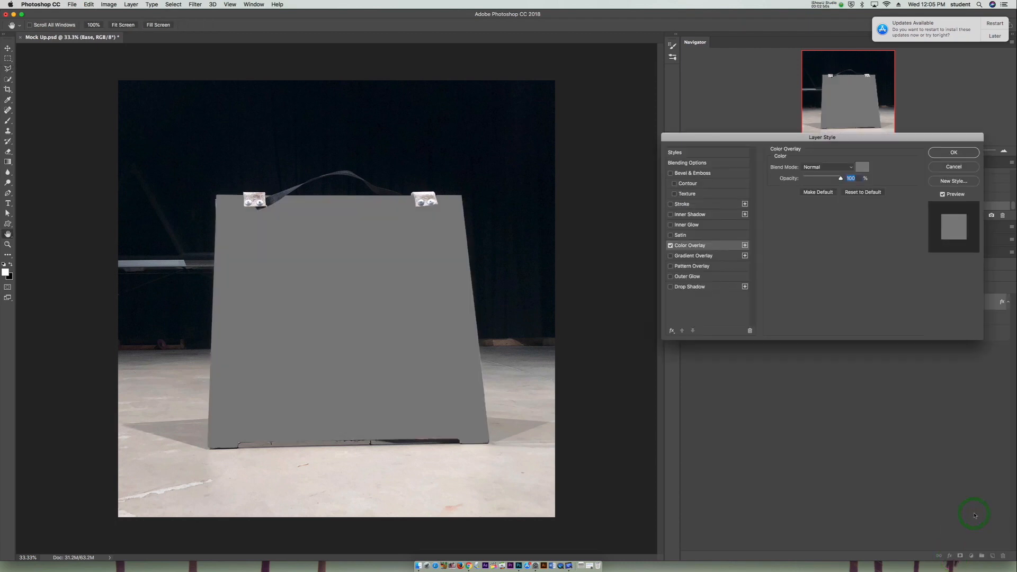
pyautogui.click(862, 167)
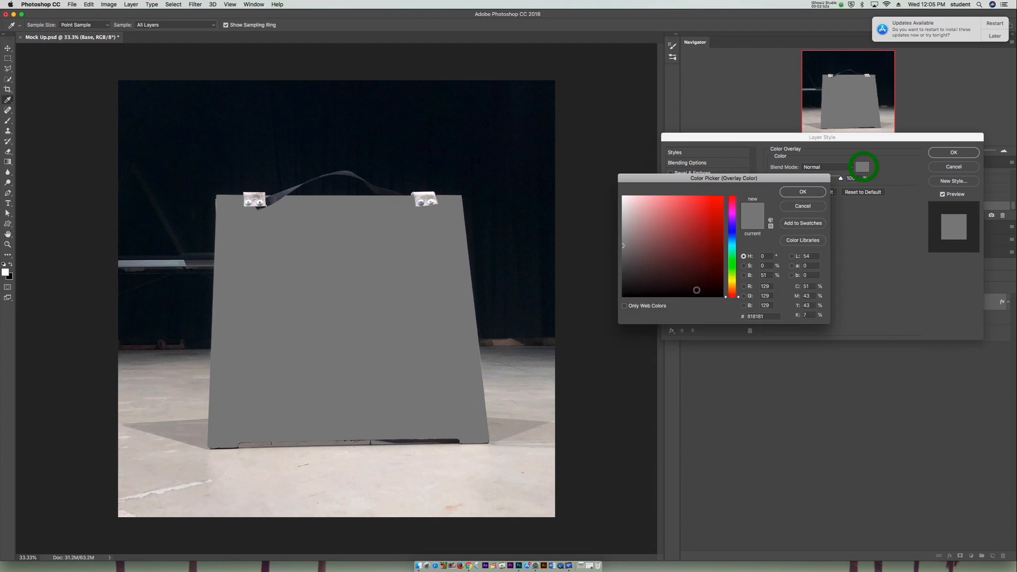
pyautogui.moveTo(695, 286); pyautogui.dragTo(738, 256)
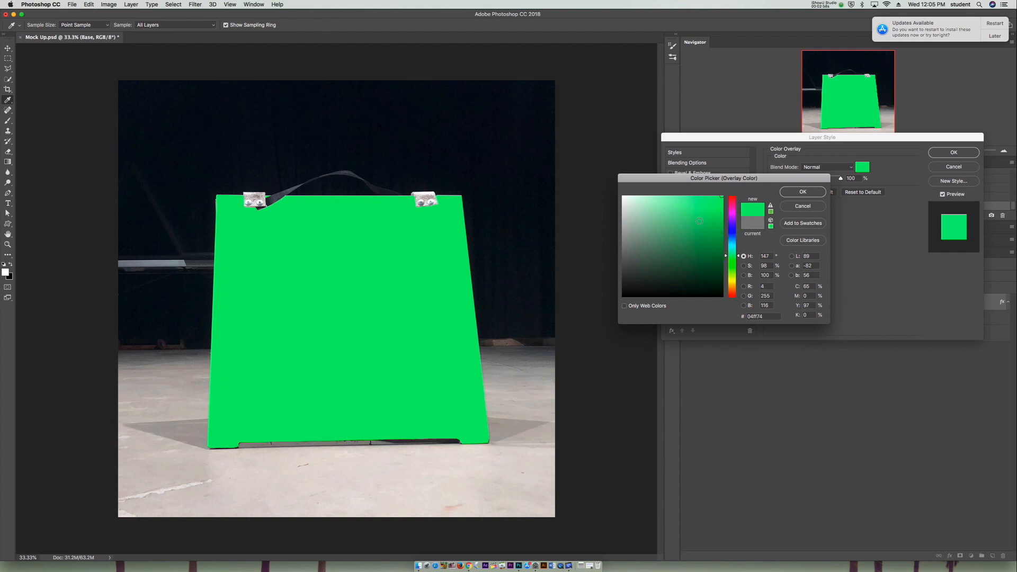
pyautogui.click(803, 205)
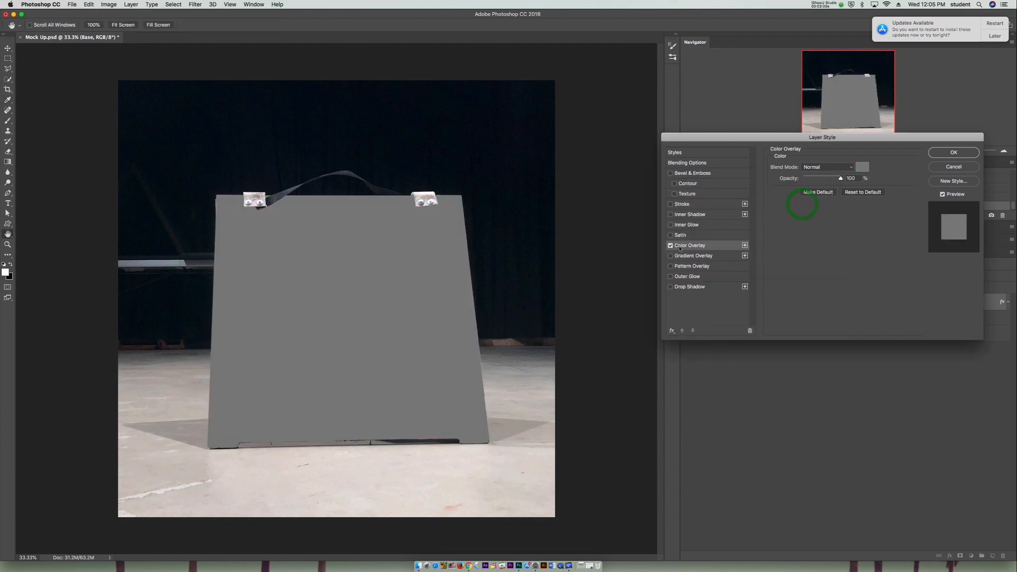
pyautogui.click(671, 246)
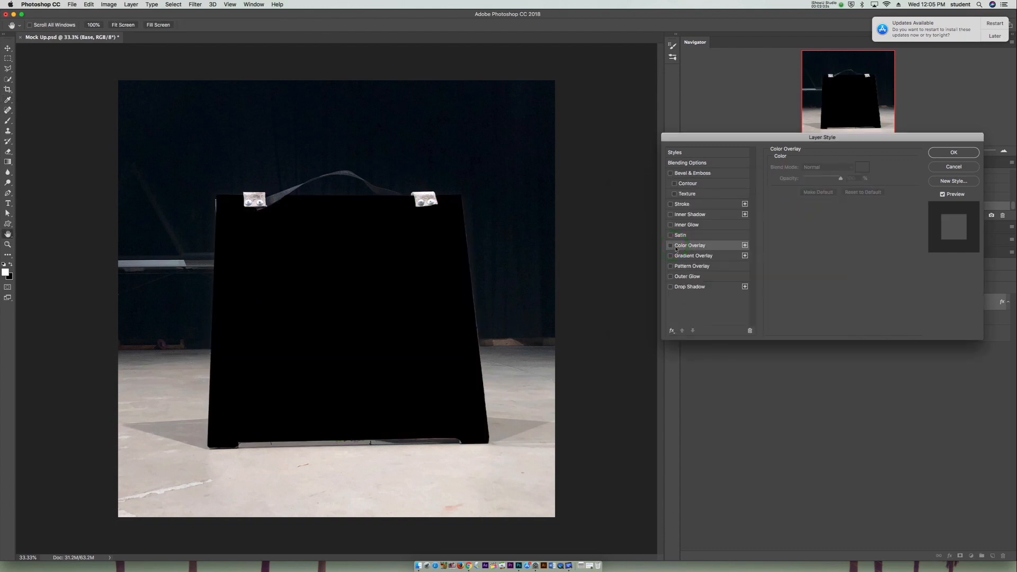
# - Enable a Gradient Overlay on the Base layer, try several gradient presets, and choose Foreground to Background
pyautogui.click(670, 256)
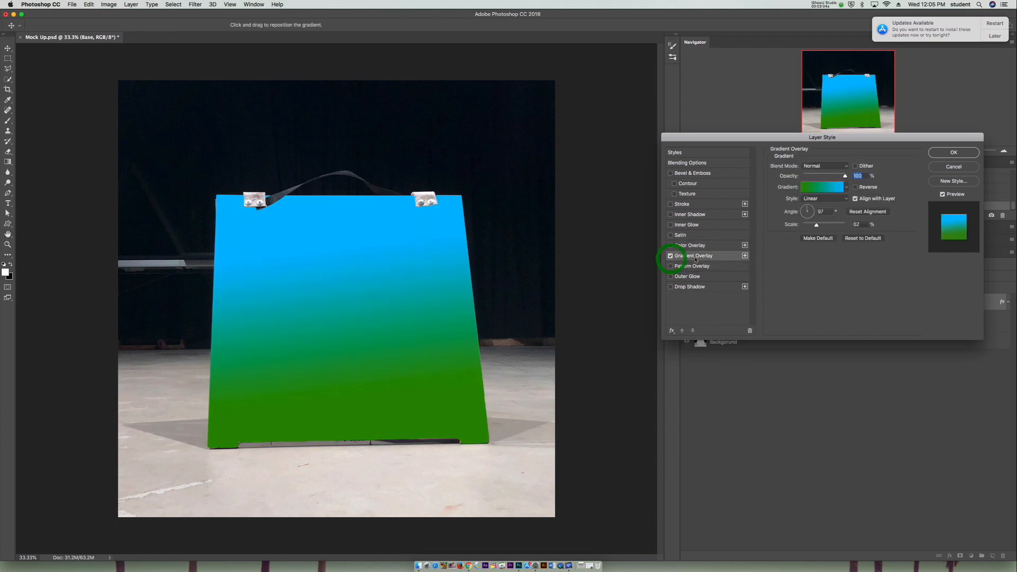
pyautogui.click(830, 190)
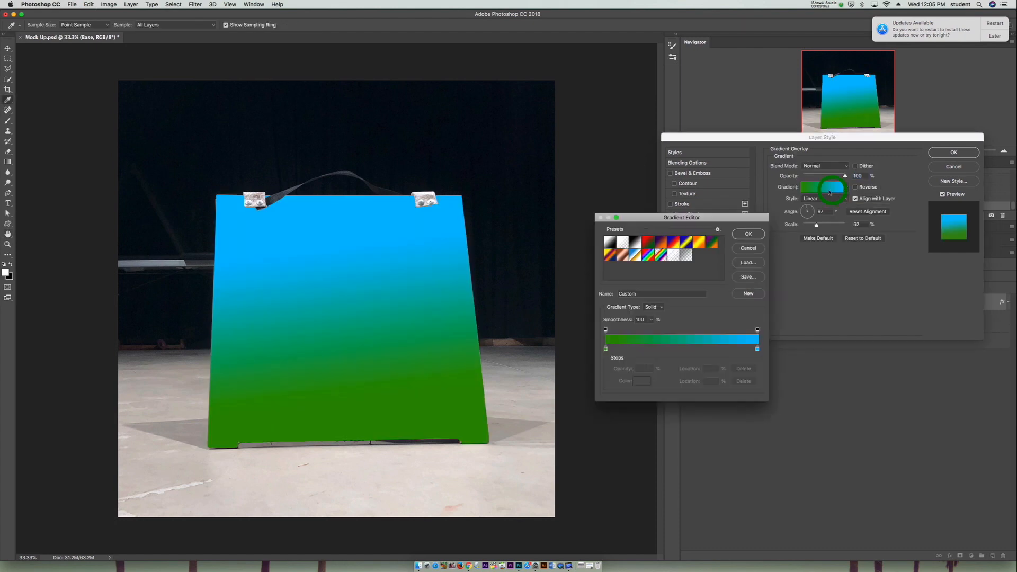
pyautogui.click(634, 242)
pyautogui.click(622, 243)
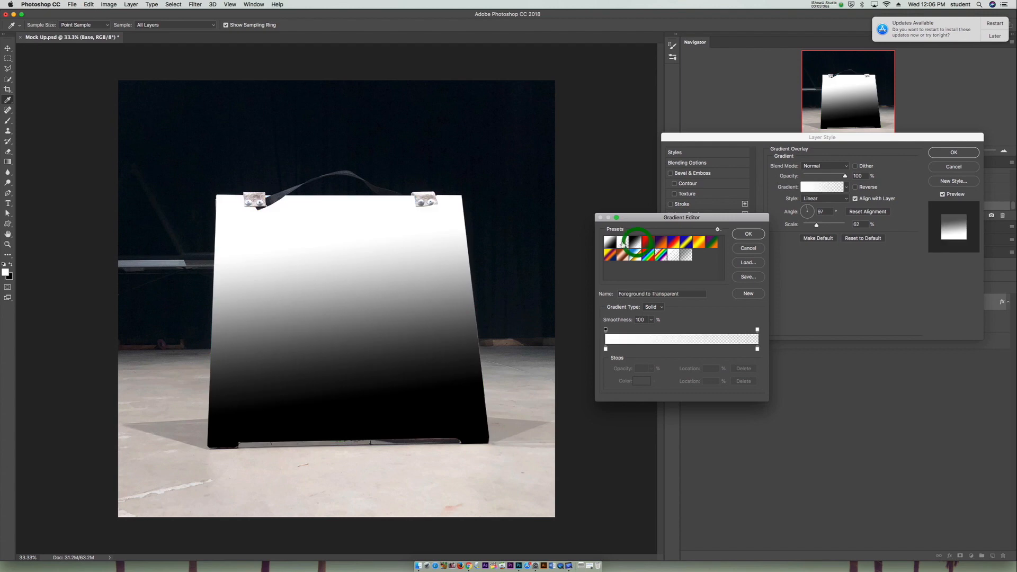
pyautogui.click(619, 256)
pyautogui.click(610, 256)
pyautogui.click(648, 242)
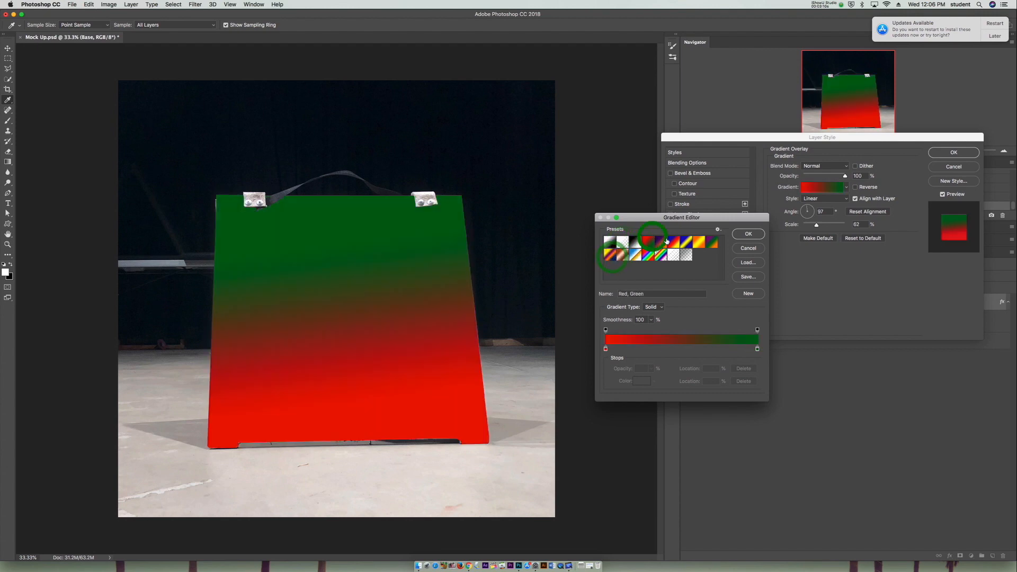
pyautogui.click(673, 242)
pyautogui.click(611, 242)
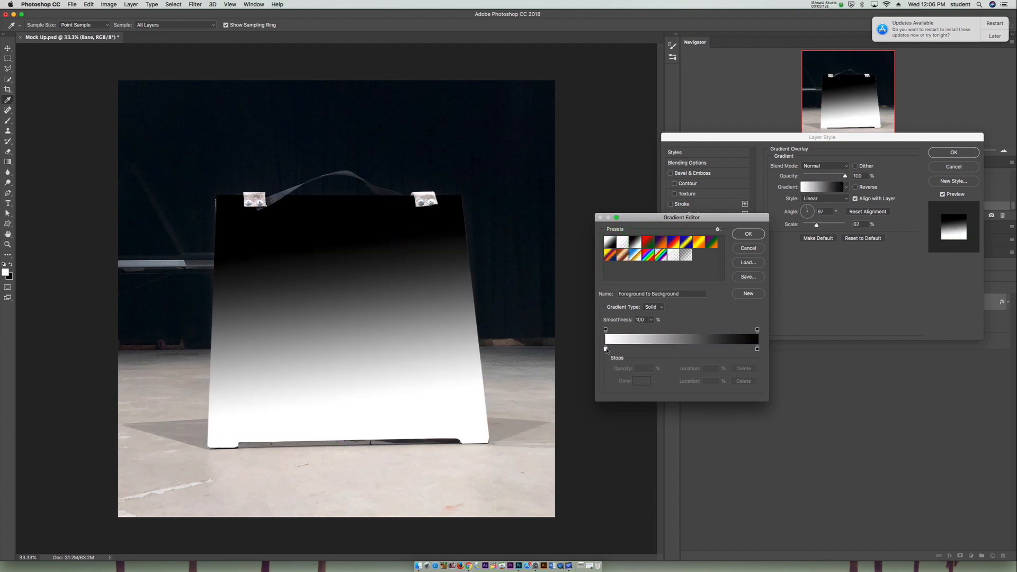
# - Change the gradient's white starting color stop to bright yellow, fff000
pyautogui.doubleClick(607, 351)
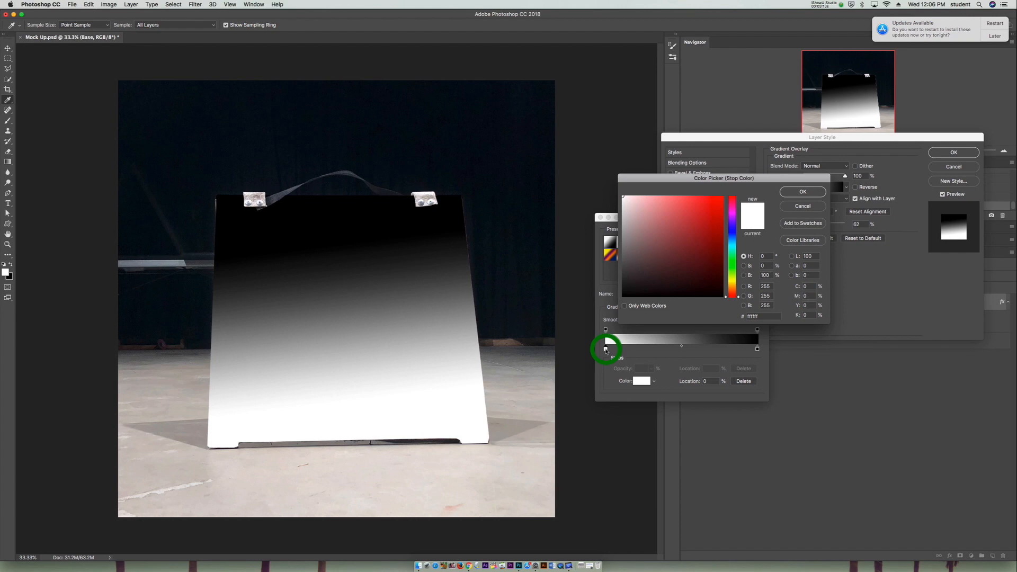
pyautogui.click(731, 281)
pyautogui.moveTo(671, 269); pyautogui.dragTo(702, 165)
pyautogui.moveTo(696, 214); pyautogui.dragTo(768, 126)
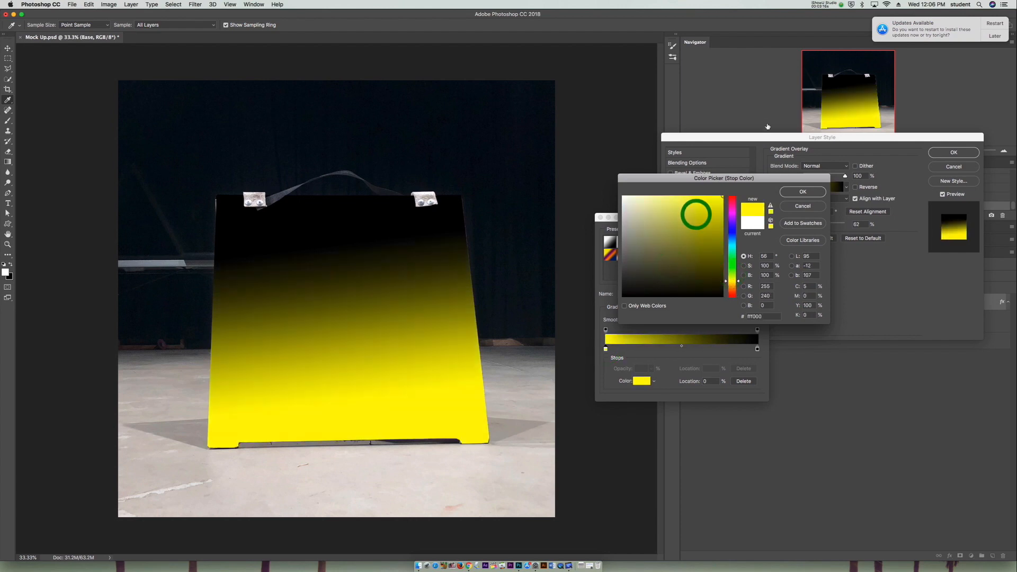
pyautogui.click(789, 192)
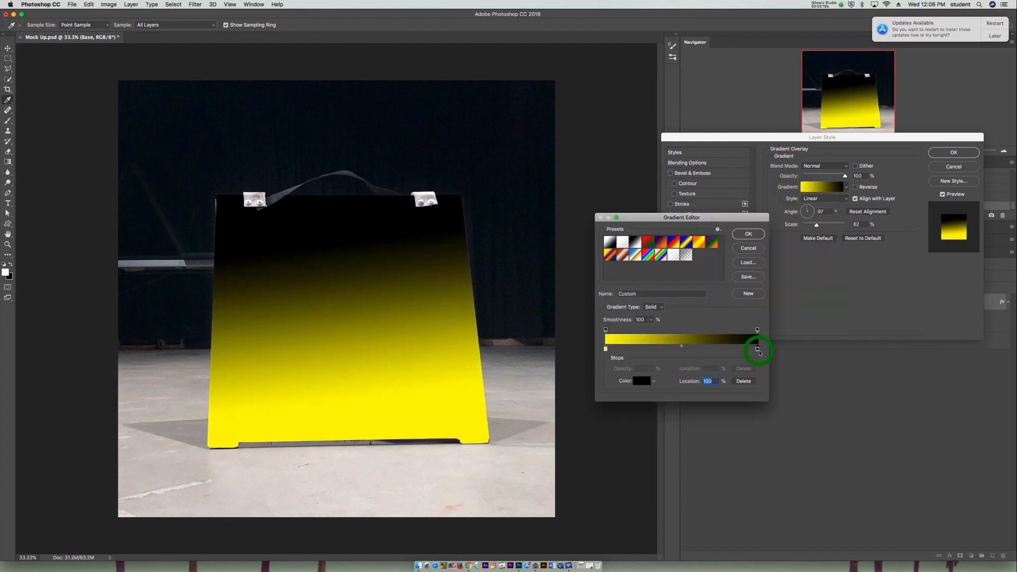
# - Change the gradient's black end color stop to a bright turquoise green and accept the edited gradient
pyautogui.doubleClick(758, 349)
pyautogui.moveTo(732, 230); pyautogui.dragTo(733, 250)
pyautogui.moveTo(699, 240); pyautogui.dragTo(723, 161)
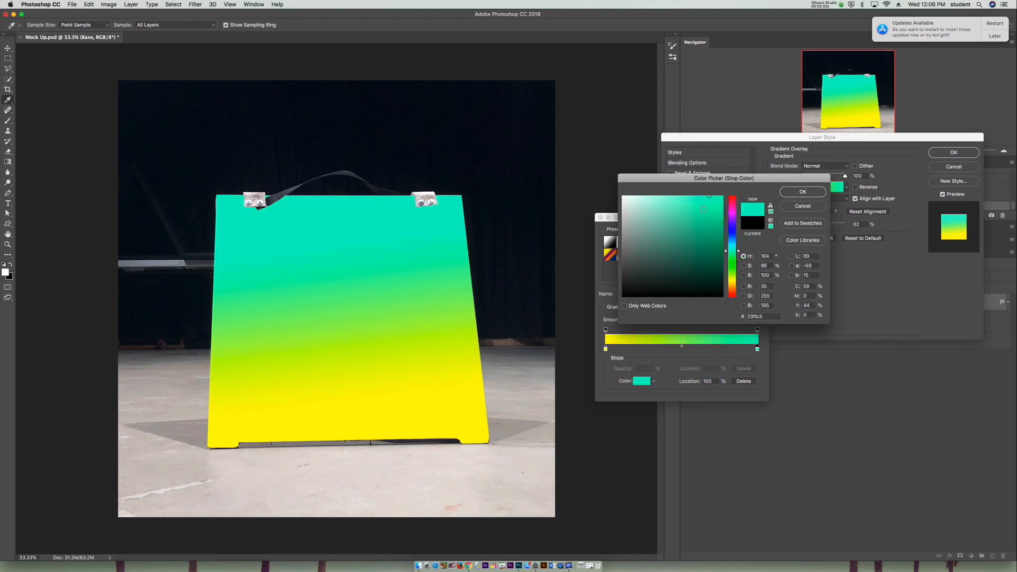
pyautogui.click(790, 193)
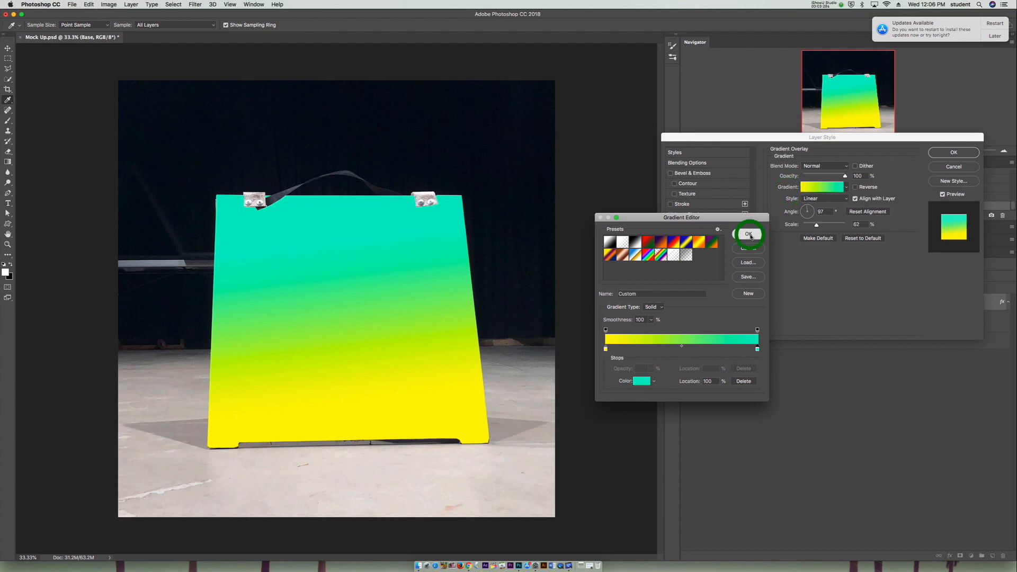
pyautogui.click(749, 234)
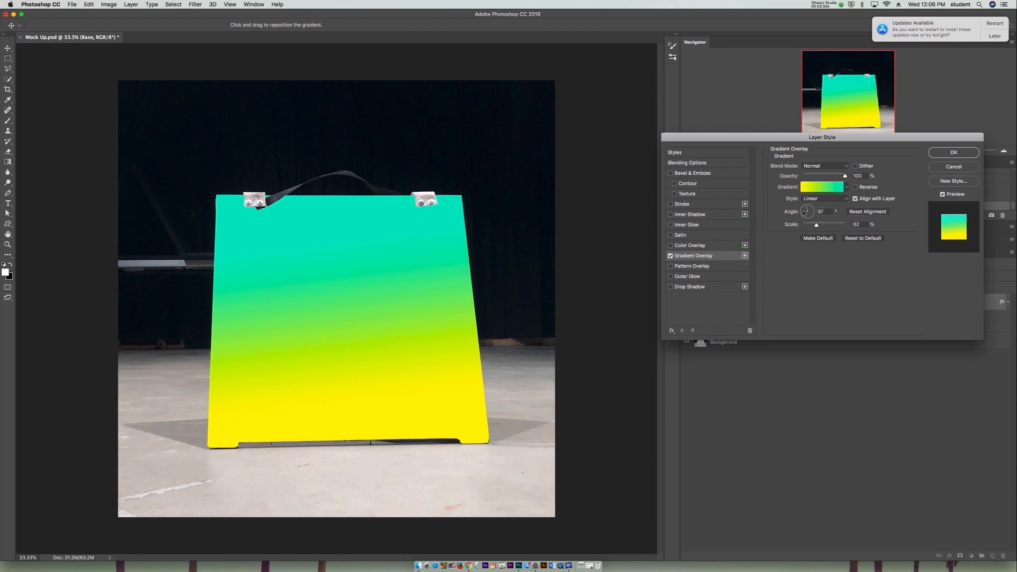
# - Set the gradient overlay's angle to -45° and its scale to 75%, and apply the layer style
pyautogui.moveTo(809, 210); pyautogui.dragTo(810, 210)
pyautogui.moveTo(811, 210); pyautogui.dragTo(817, 221)
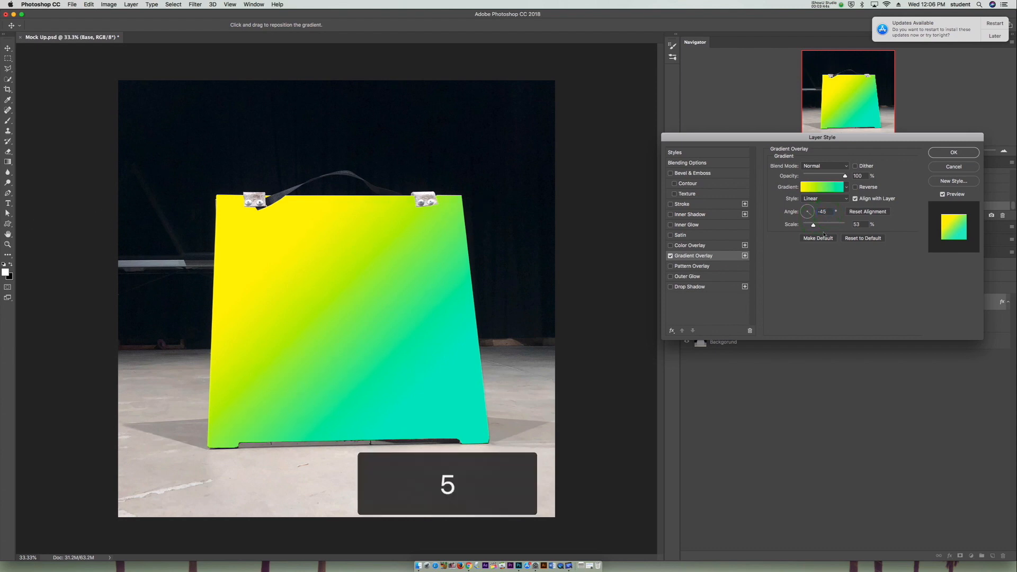
pyautogui.moveTo(814, 225)
pyautogui.mouseDown()
pyautogui.moveTo(837, 226)
pyautogui.moveTo(785, 232)
pyautogui.moveTo(867, 238)
pyautogui.moveTo(819, 229)
pyautogui.mouseUp()
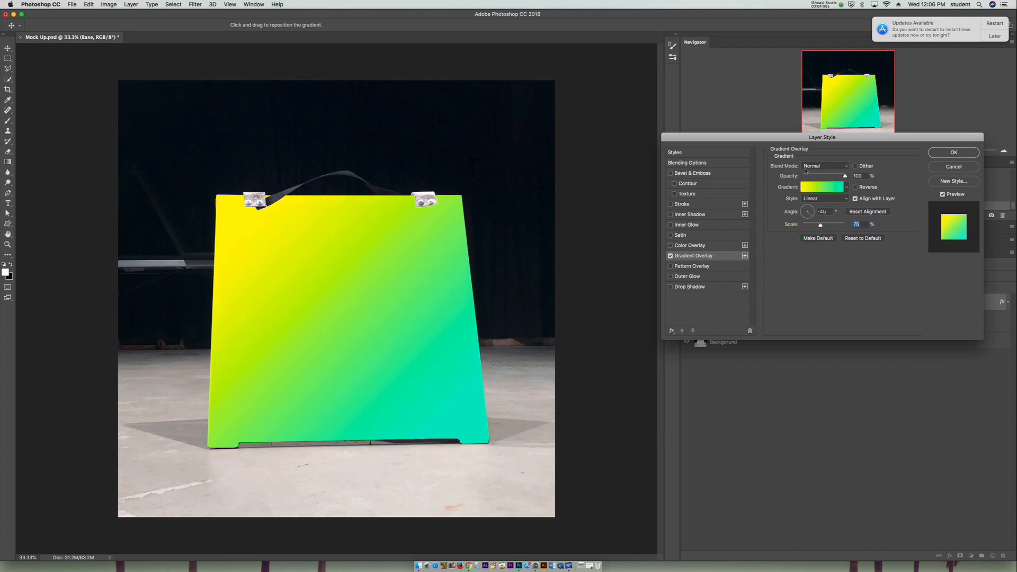
pyautogui.click(953, 154)
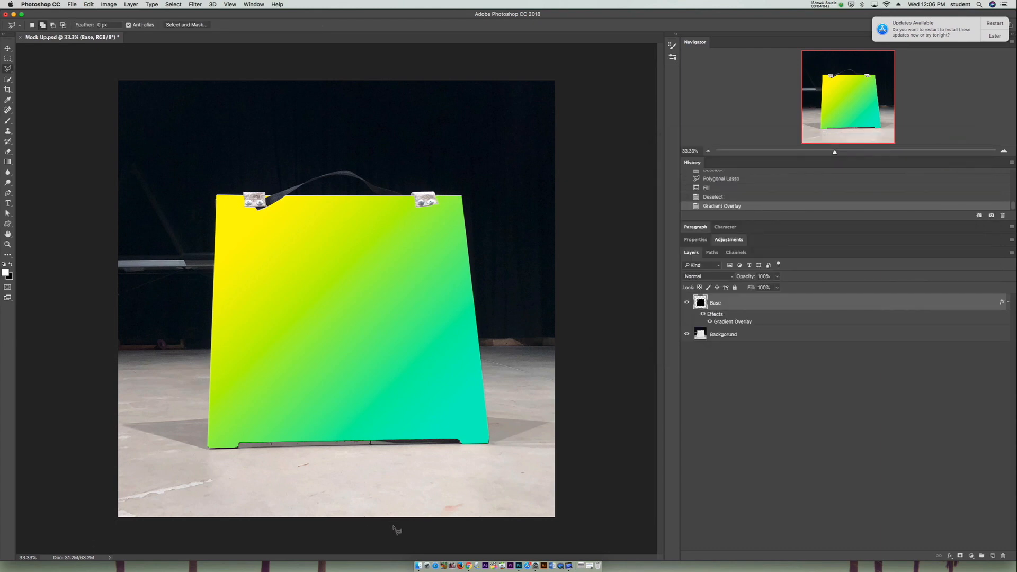
# - Place Media Lab Logo White.png from the Mock Up Tutorial folder into the document and shift the logo slightly right on the board
pyautogui.click(418, 566)
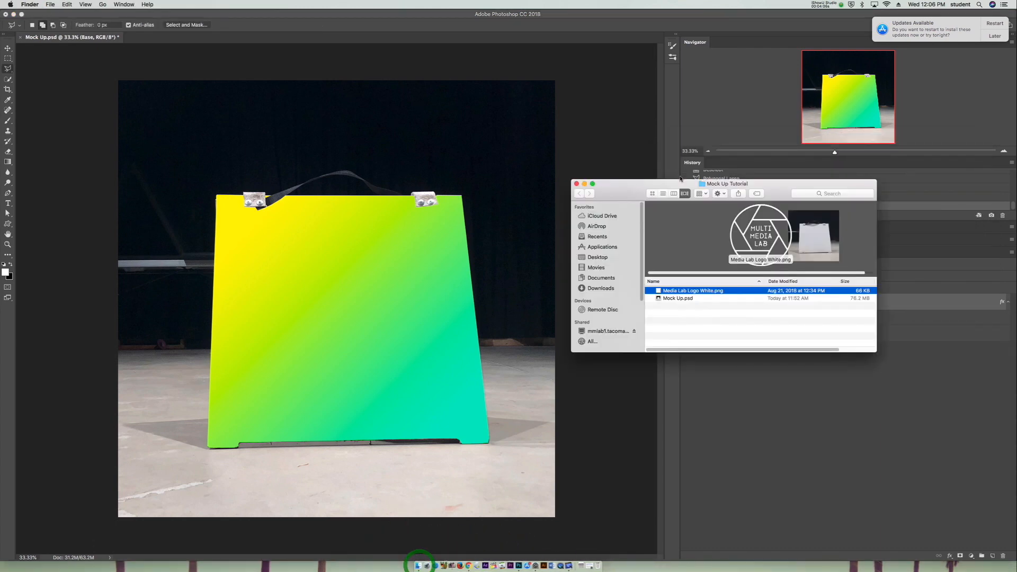
pyautogui.moveTo(699, 297); pyautogui.dragTo(471, 179)
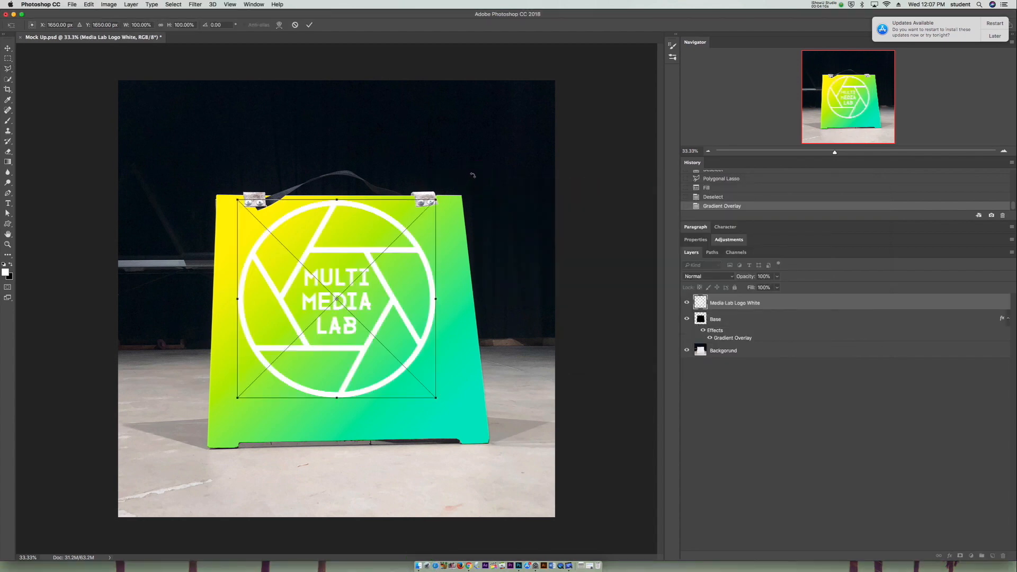
pyautogui.press('Return')
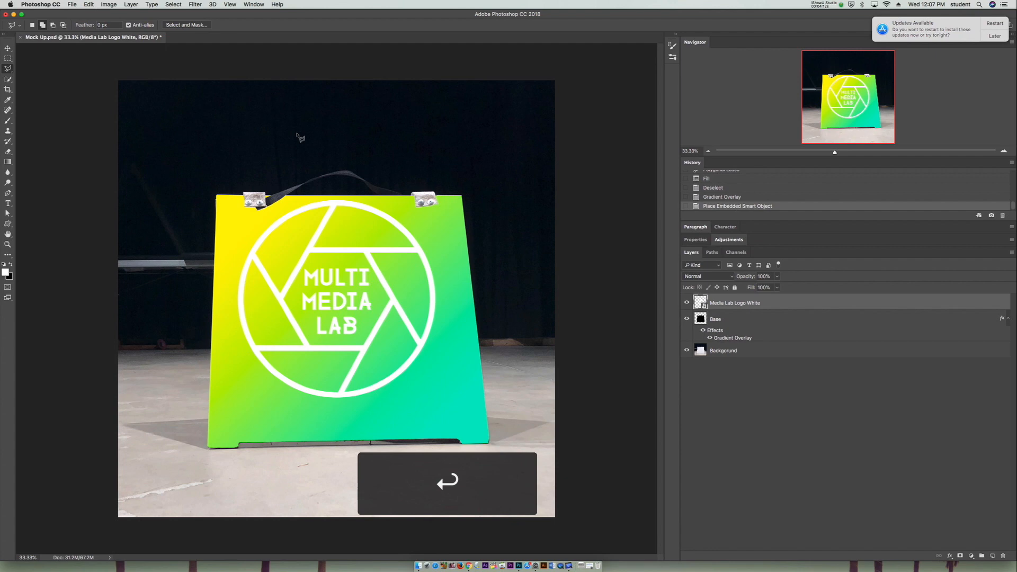
pyautogui.click(8, 48)
pyautogui.moveTo(374, 302); pyautogui.dragTo(392, 305)
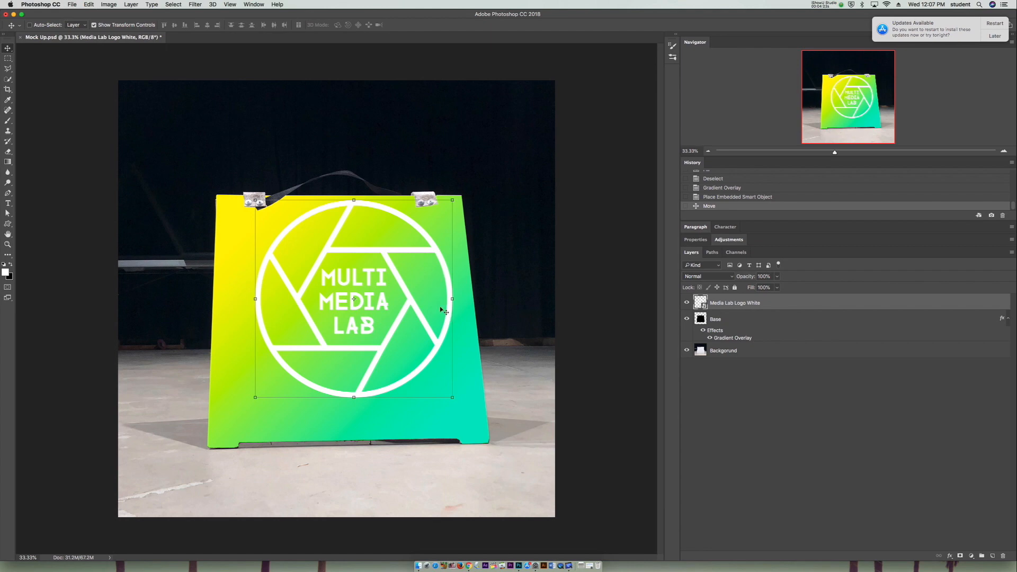
# - Distort the logo's lower corners outward to match the board's tapered sides, and move the logo slightly down and left
pyautogui.click(9, 47)
pyautogui.press('super')
pyautogui.keyDown('super'); pyautogui.click(453, 399); pyautogui.keyUp('super')
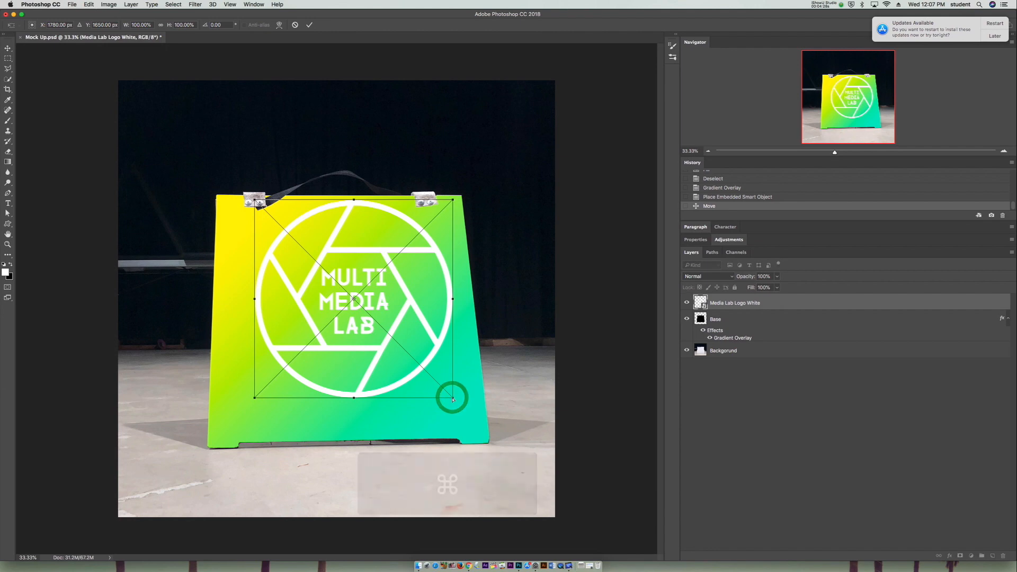
pyautogui.moveTo(453, 398); pyautogui.dragTo(480, 395)
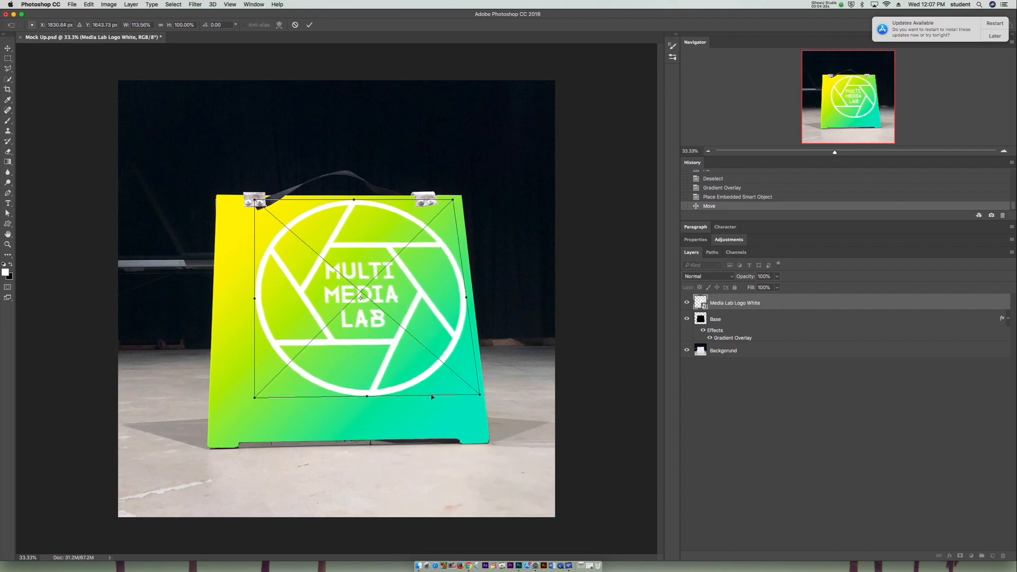
pyautogui.moveTo(255, 398); pyautogui.dragTo(232, 400)
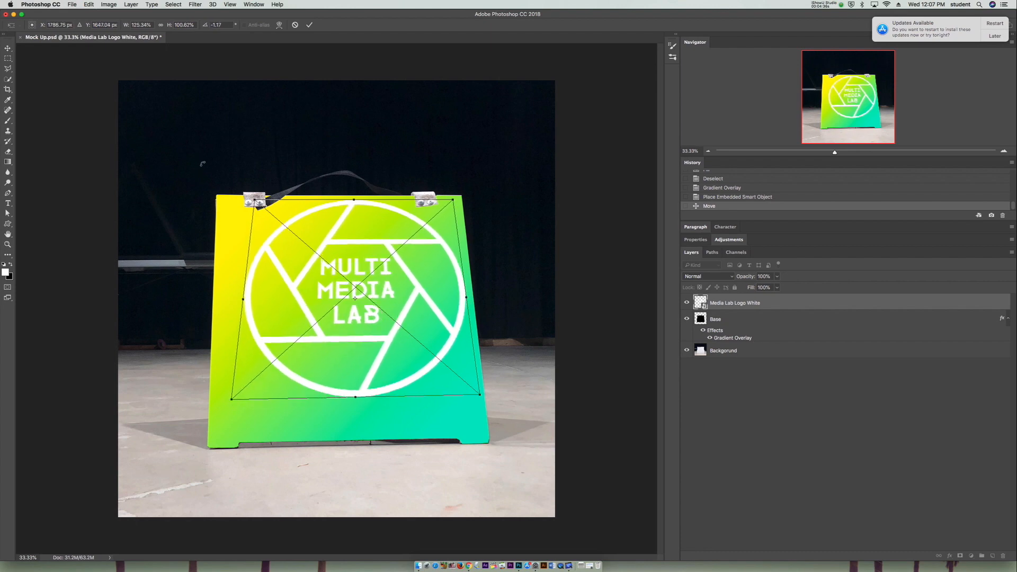
pyautogui.moveTo(255, 201); pyautogui.dragTo(253, 202)
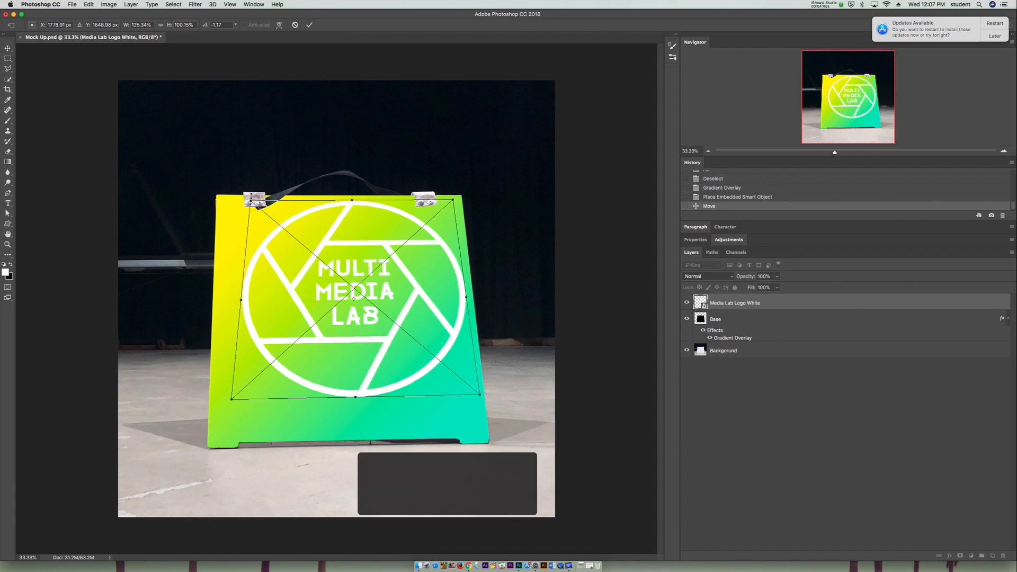
pyautogui.press('Return')
pyautogui.moveTo(409, 315); pyautogui.dragTo(404, 324)
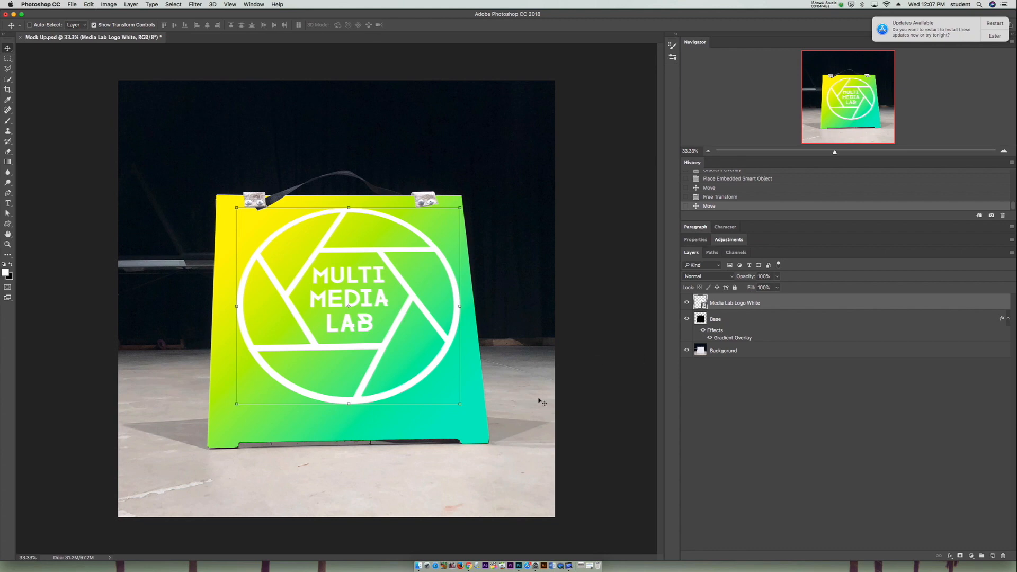
# - Scale the logo down to about 102% width and 74% height and center it on the upper part of the board
pyautogui.click(461, 403)
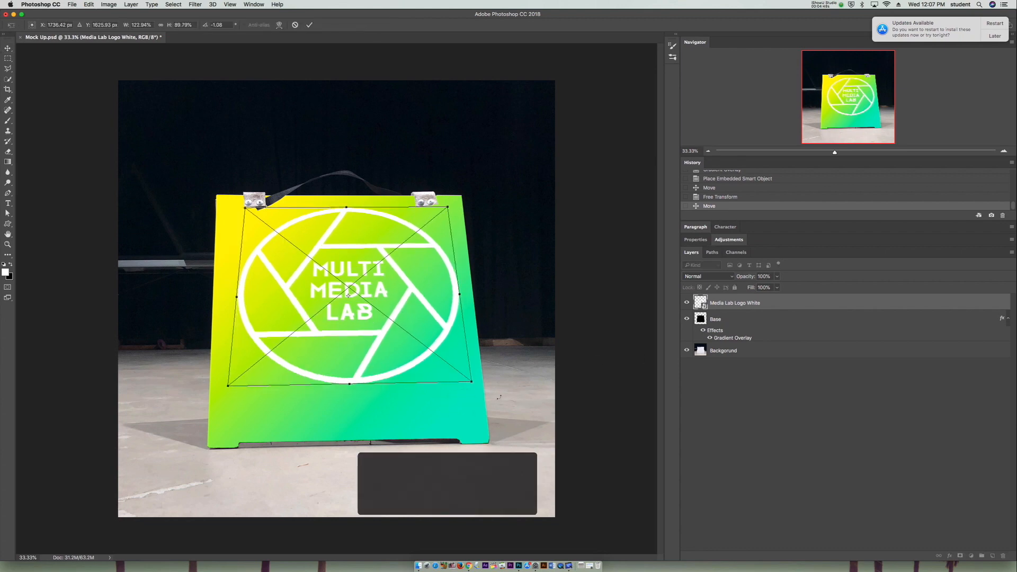
pyautogui.moveTo(473, 384); pyautogui.dragTo(431, 357)
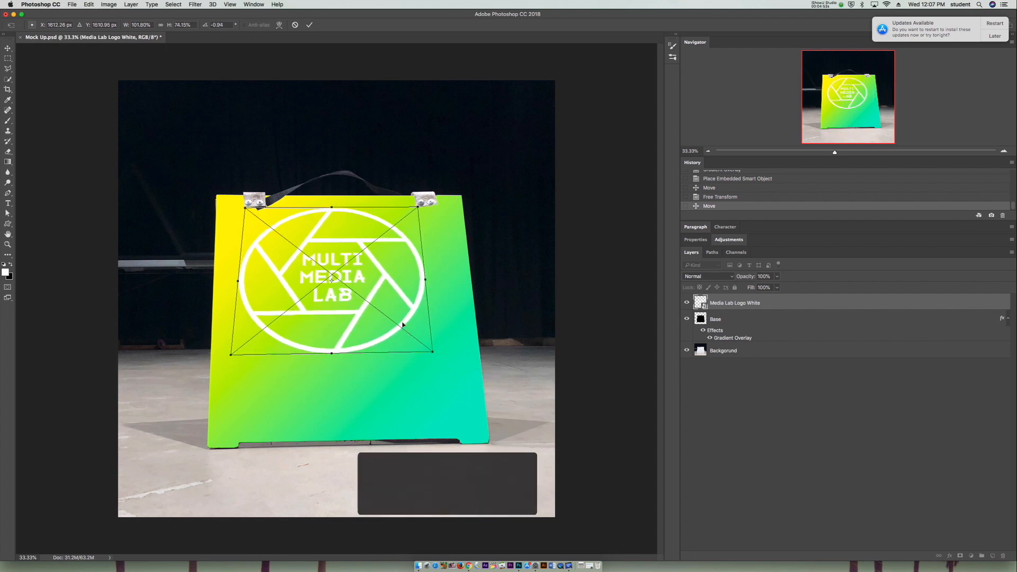
pyautogui.moveTo(403, 316); pyautogui.dragTo(414, 317)
pyautogui.press('Return')
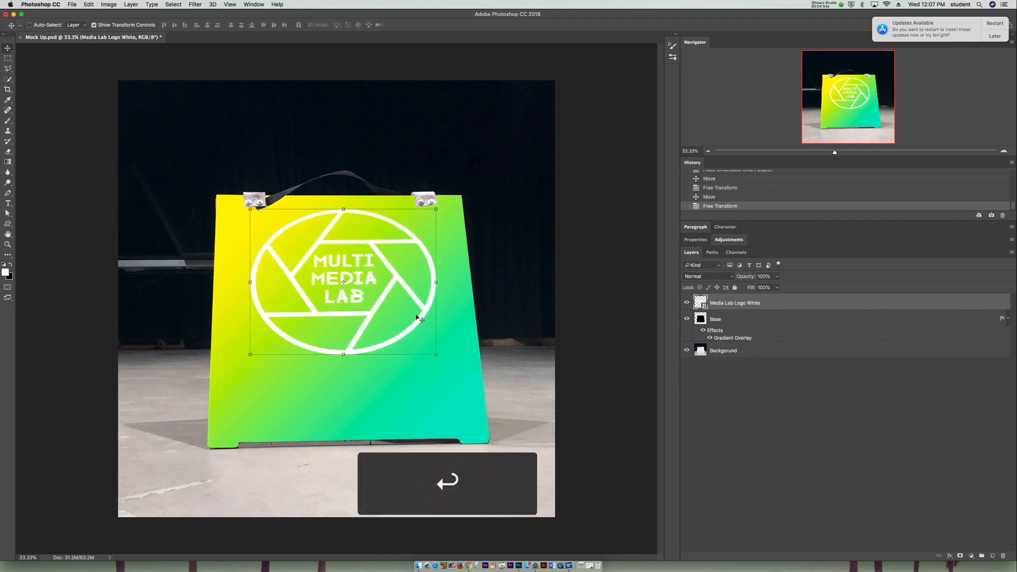
# - Nudge the logo slightly right and down, and stretch its lower edge downward to about 80% height
pyautogui.press('Right')
pyautogui.press('Right')
pyautogui.press('Down')
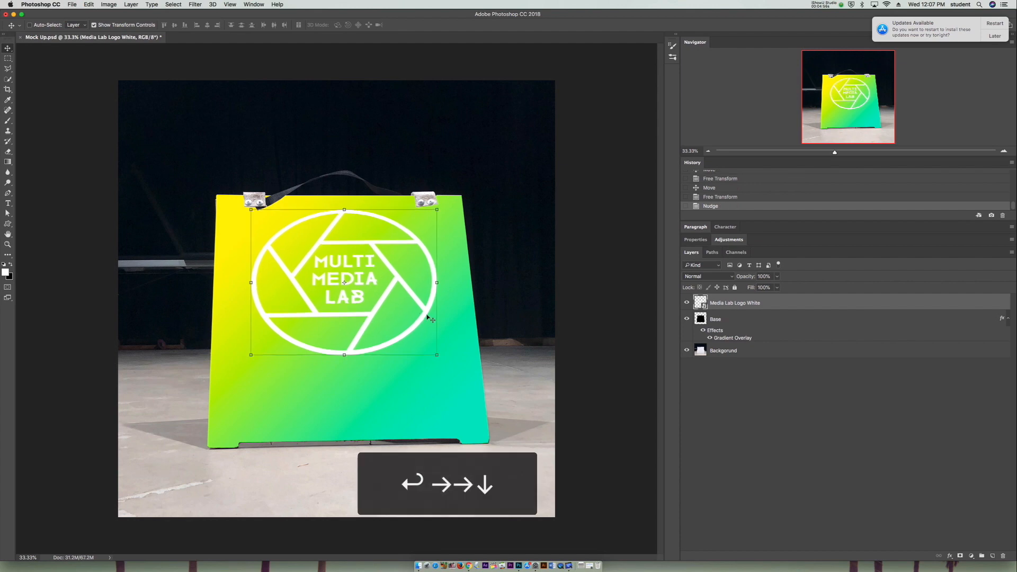
pyautogui.moveTo(344, 355); pyautogui.dragTo(347, 365)
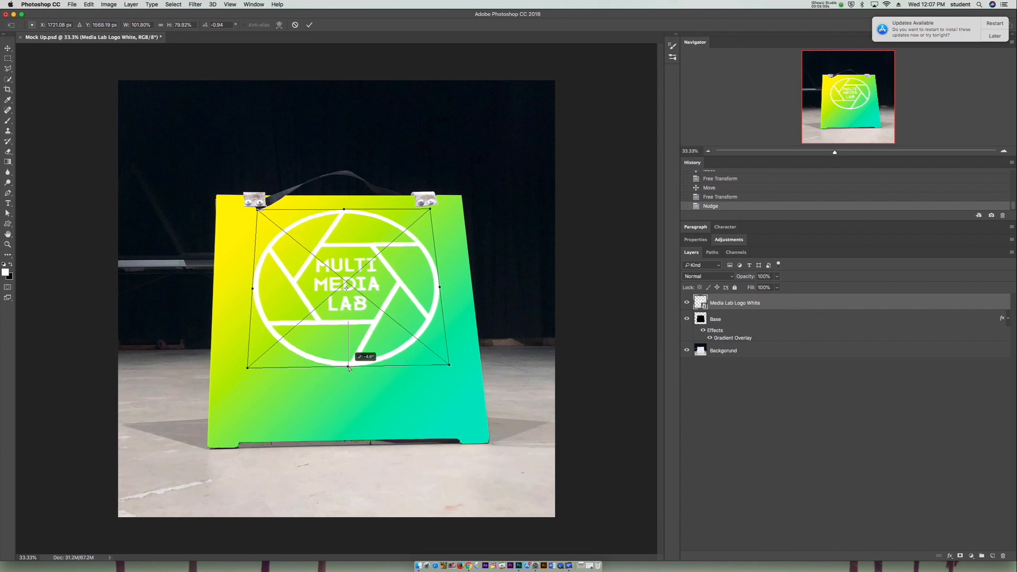
pyautogui.press('Return')
# - Add a text box below the logo in the board's lower-right area containing CP005
pyautogui.click(8, 204)
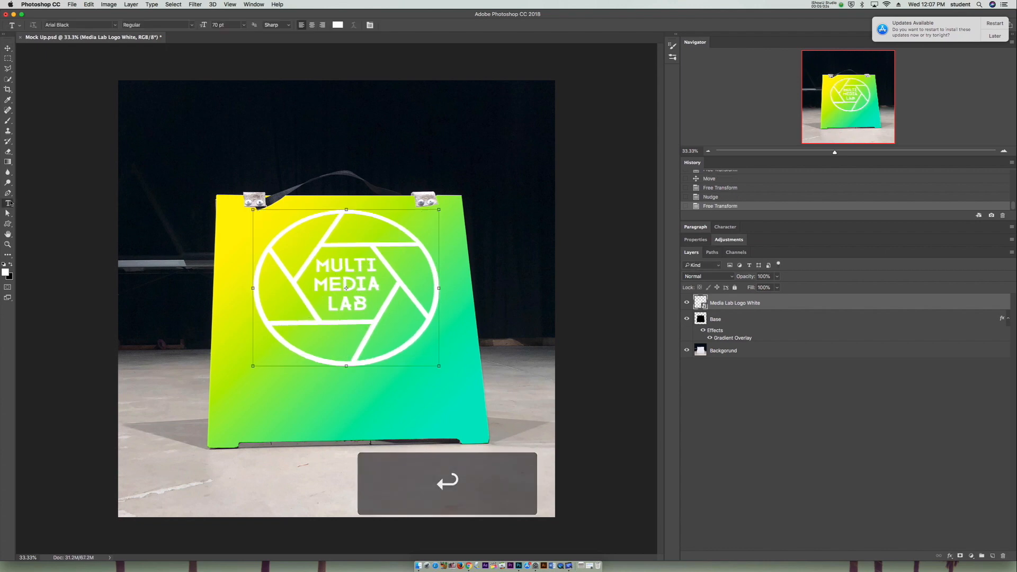
pyautogui.moveTo(336, 379); pyautogui.dragTo(474, 425)
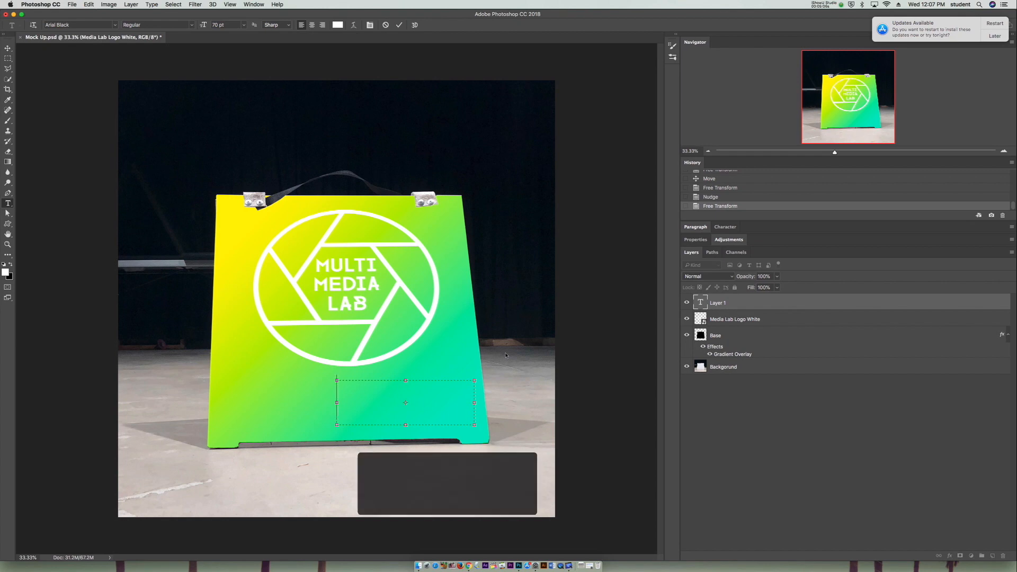
pyautogui.write('CP05')
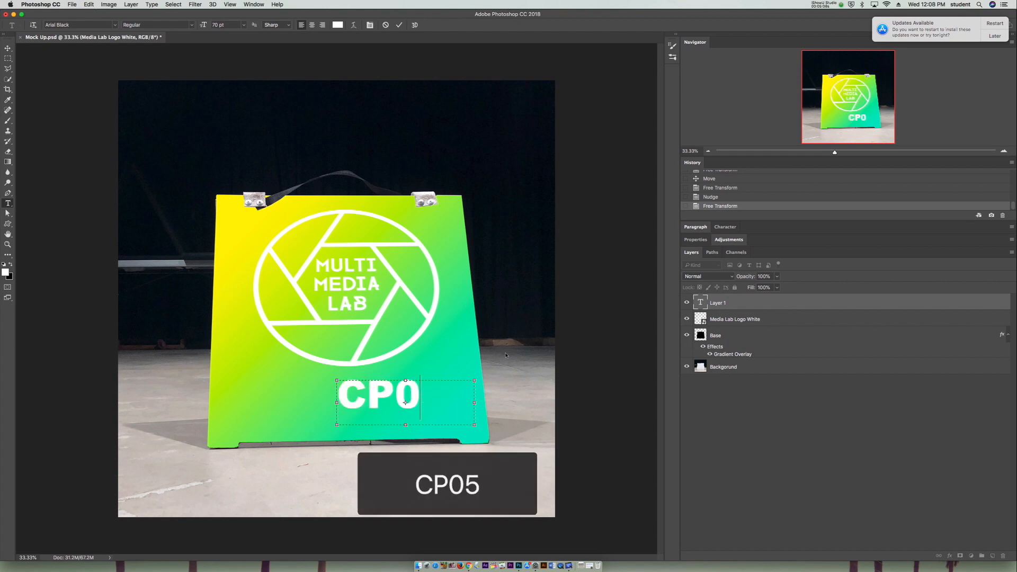
pyautogui.press('BackSpace')
pyautogui.press('BackSpace')
pyautogui.write('005')
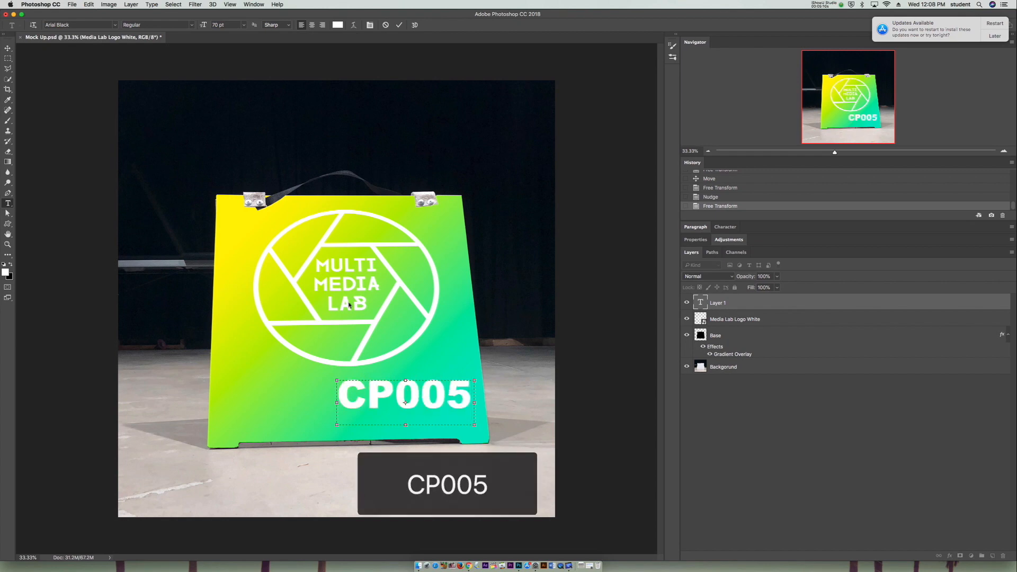
# - Format the CP005 text in the Impact font at 84 pt
pyautogui.click(360, 387)
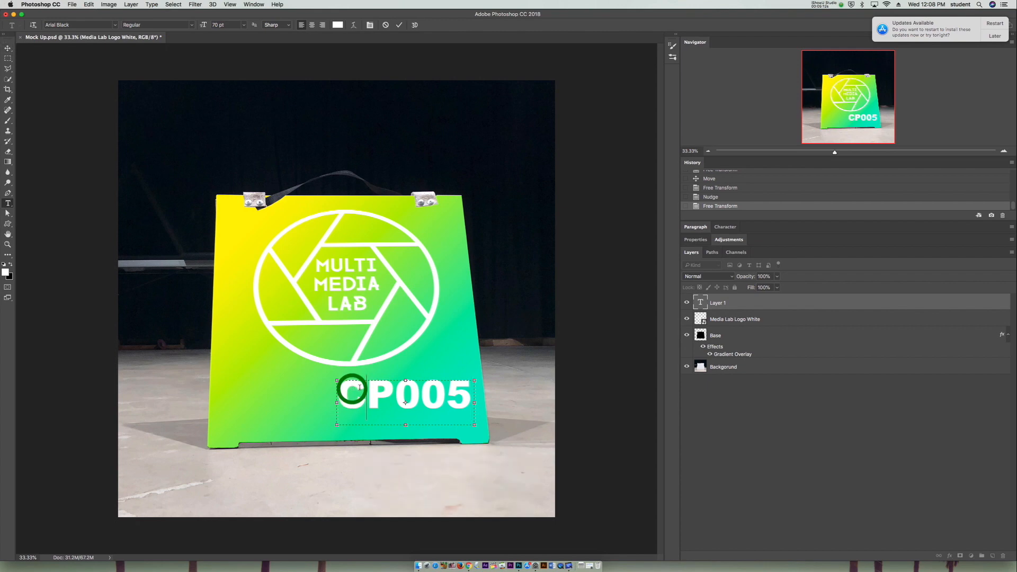
pyautogui.tripleClick(347, 392)
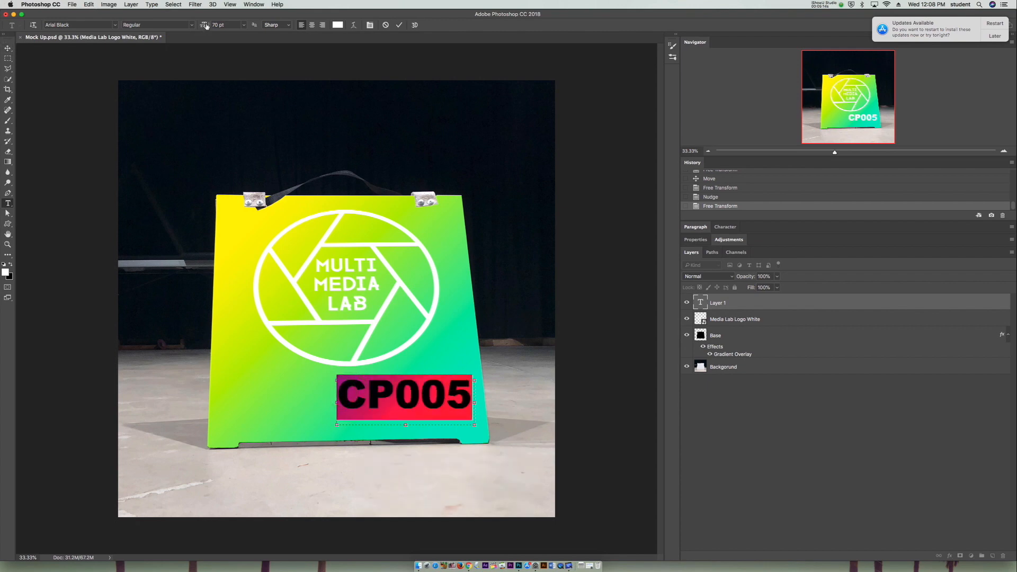
pyautogui.moveTo(206, 26); pyautogui.dragTo(201, 26)
pyautogui.click(114, 25)
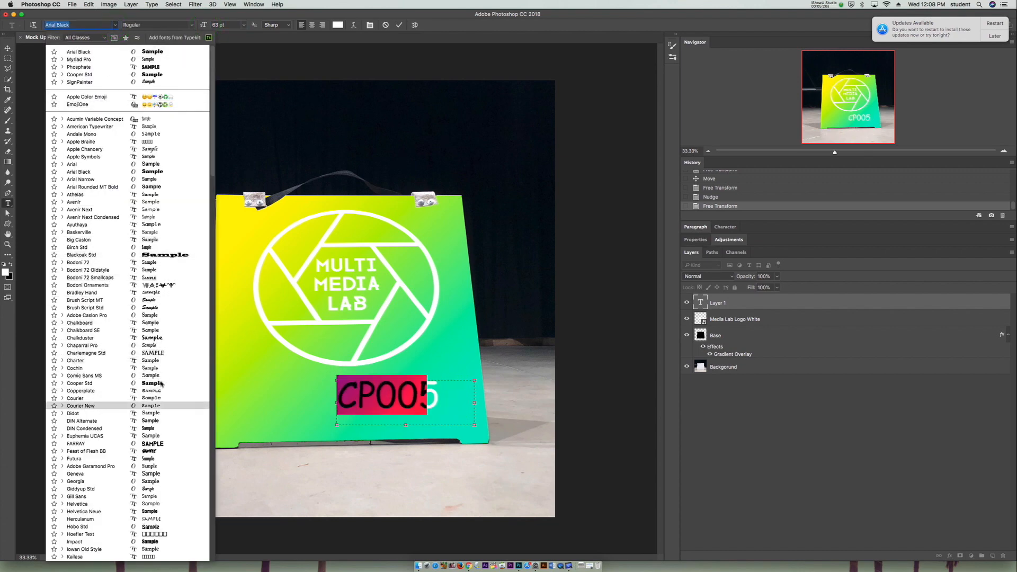
pyautogui.scroll(-3, 150, 445)
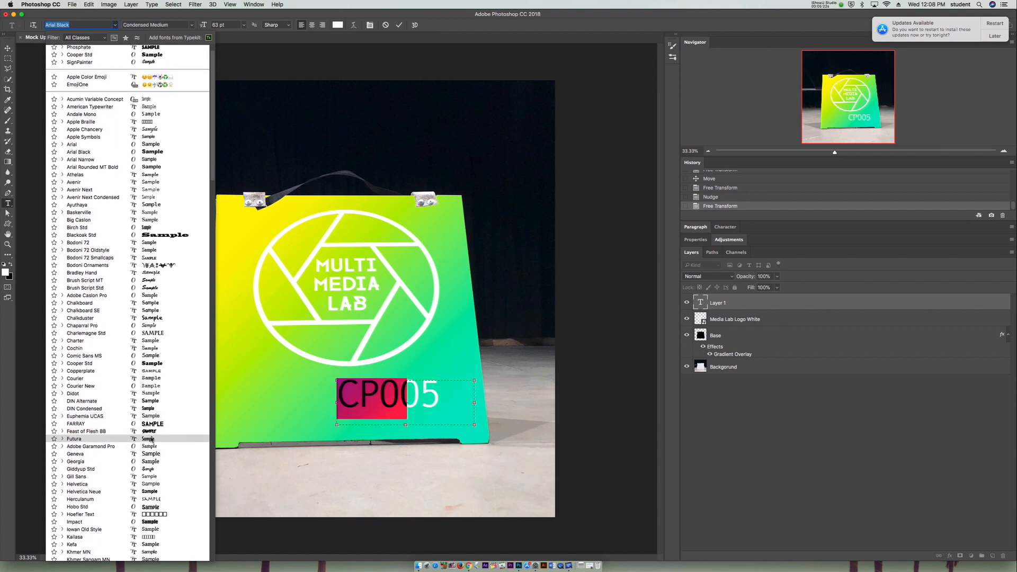
pyautogui.scroll(-3, 152, 474)
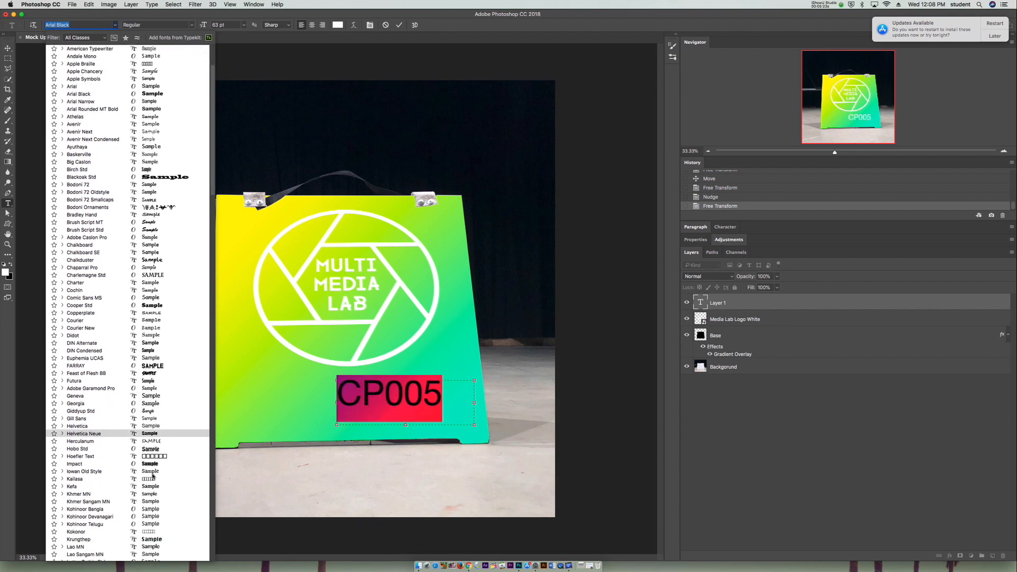
pyautogui.click(152, 465)
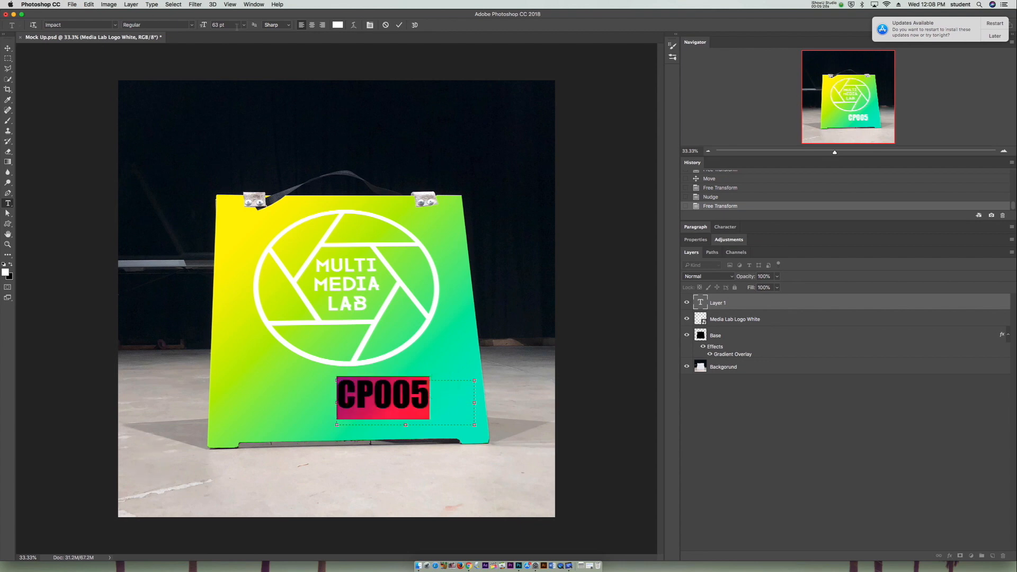
pyautogui.moveTo(206, 25); pyautogui.dragTo(215, 25)
pyautogui.click(377, 416)
# - Move the CP005 text toward the board's lower-right corner and skew it horizontally about -5° to suit the board's perspective
pyautogui.click(7, 47)
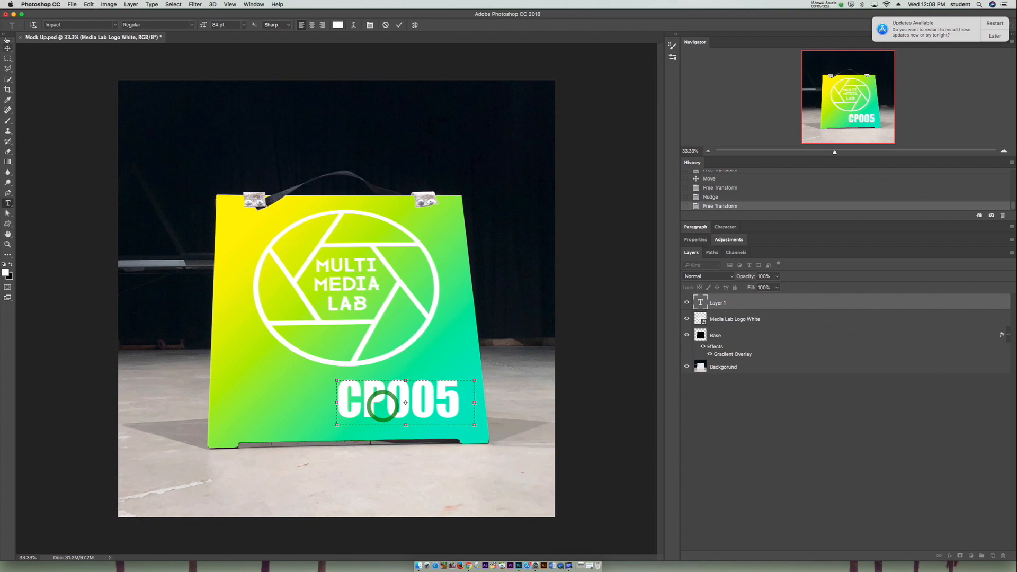
pyautogui.moveTo(393, 386); pyautogui.dragTo(403, 387)
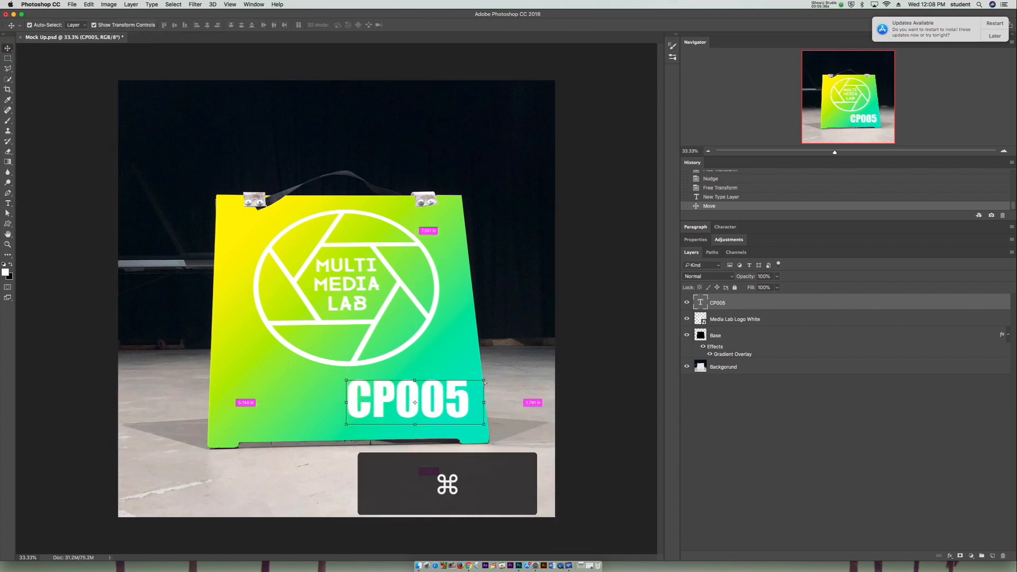
pyautogui.moveTo(484, 381); pyautogui.dragTo(456, 412)
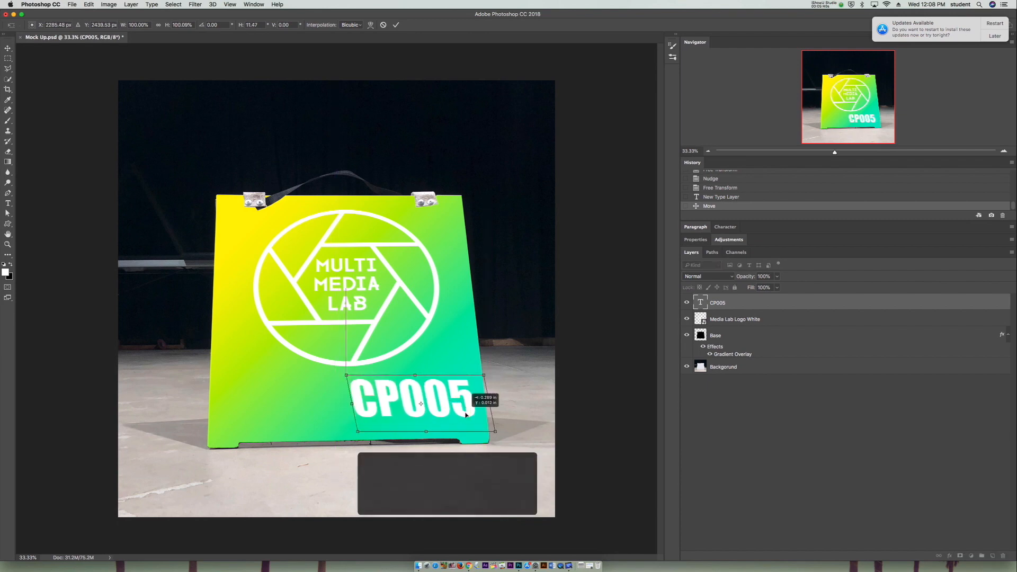
pyautogui.press('Return')
pyautogui.moveTo(347, 380); pyautogui.dragTo(358, 378)
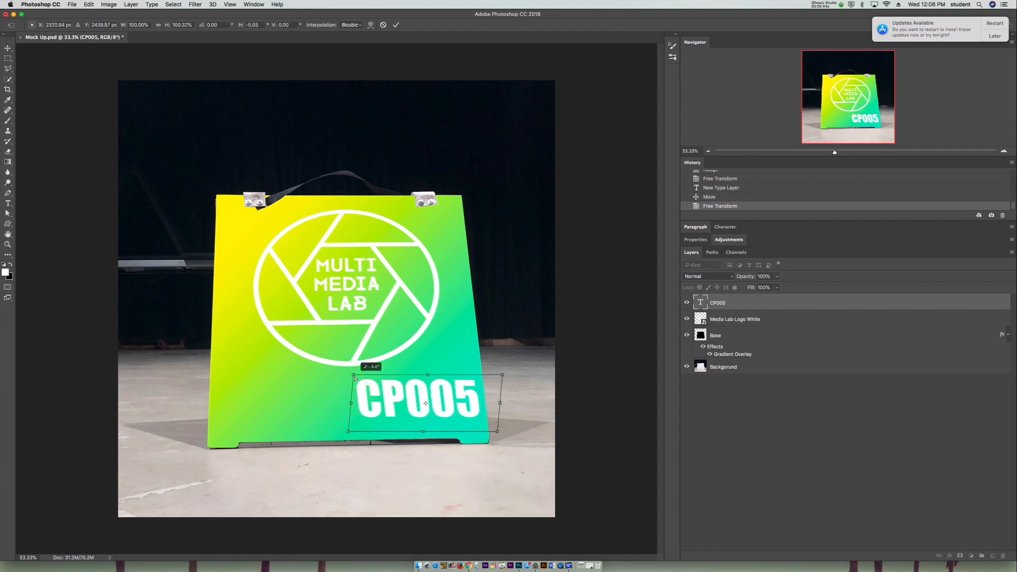
pyautogui.press('Return')
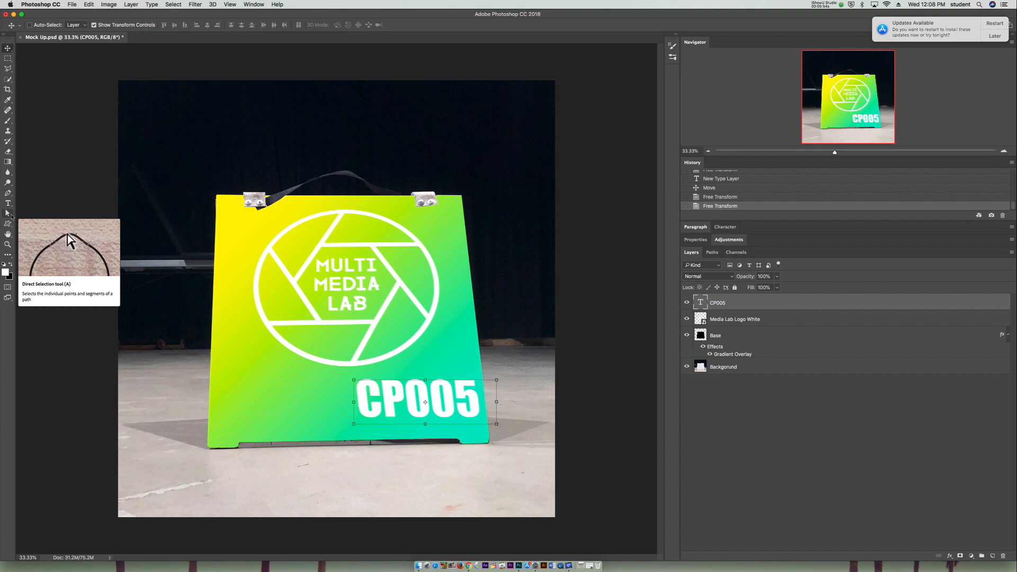
# - Set up the Custom Shape tool to draw a shape with a white fill
pyautogui.click(8, 223)
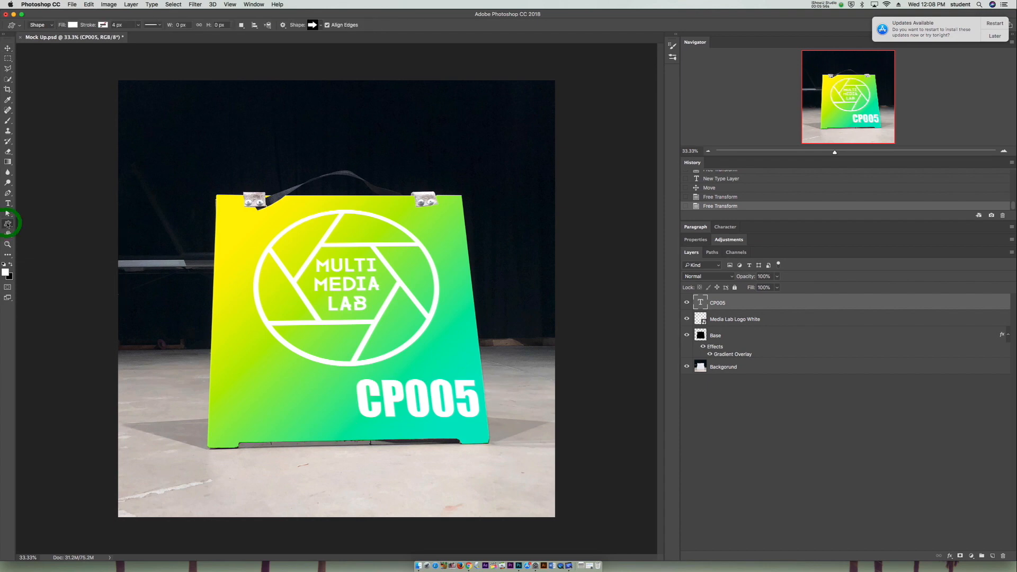
pyautogui.moveTo(11, 226); pyautogui.dragTo(20, 225)
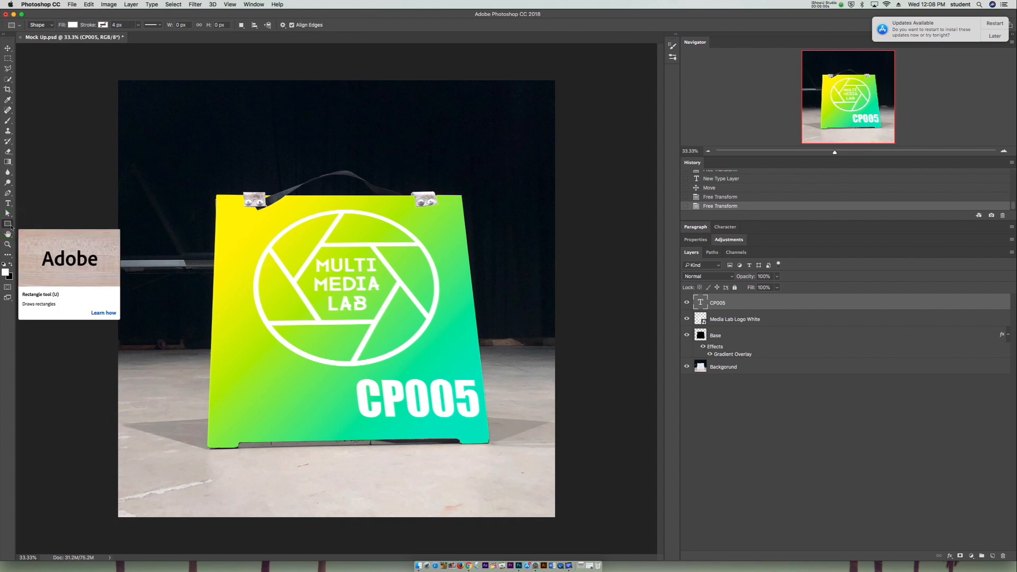
pyautogui.click(12, 226)
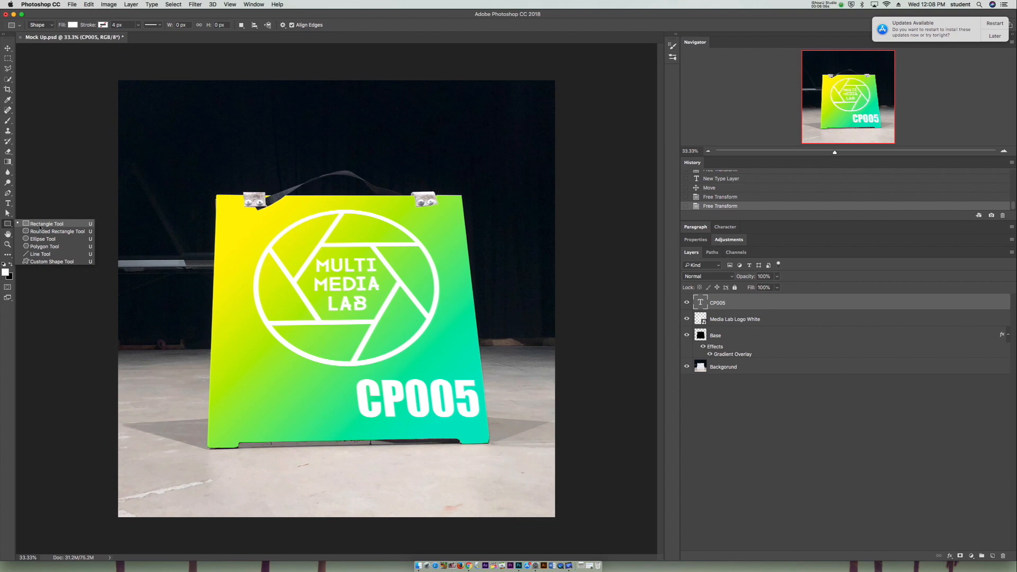
pyautogui.click(52, 261)
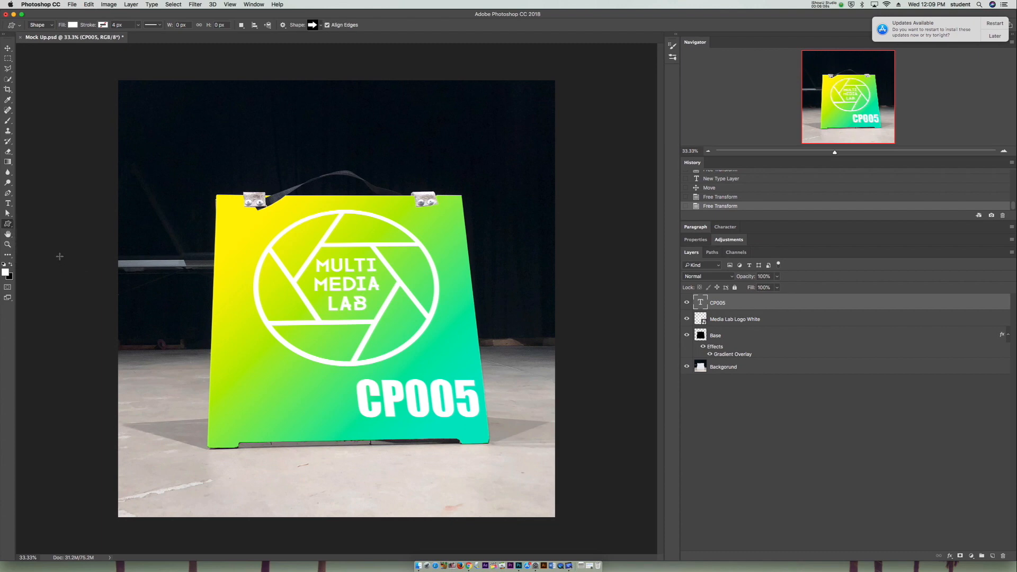
pyautogui.click(73, 25)
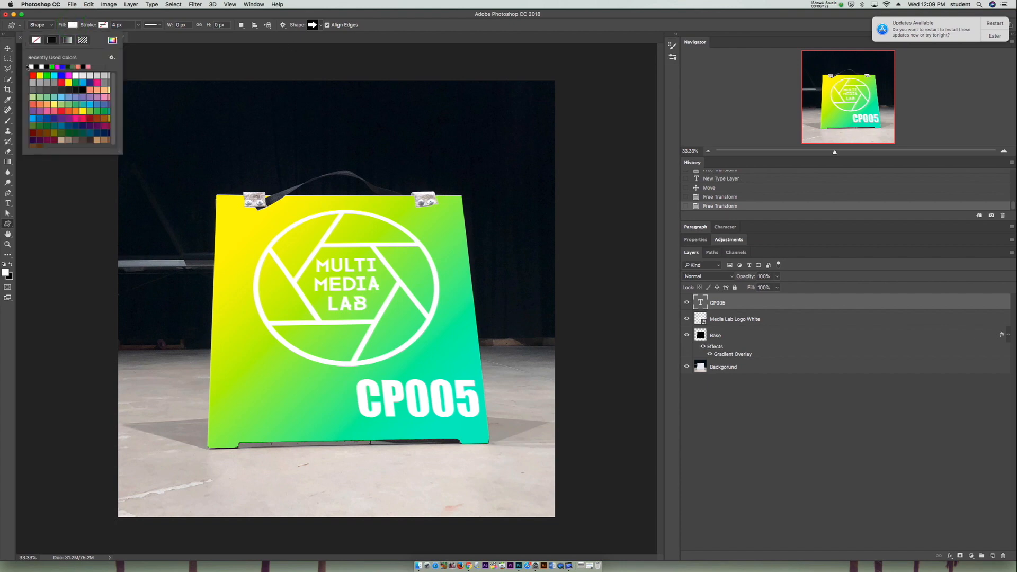
pyautogui.click(33, 65)
pyautogui.click(39, 97)
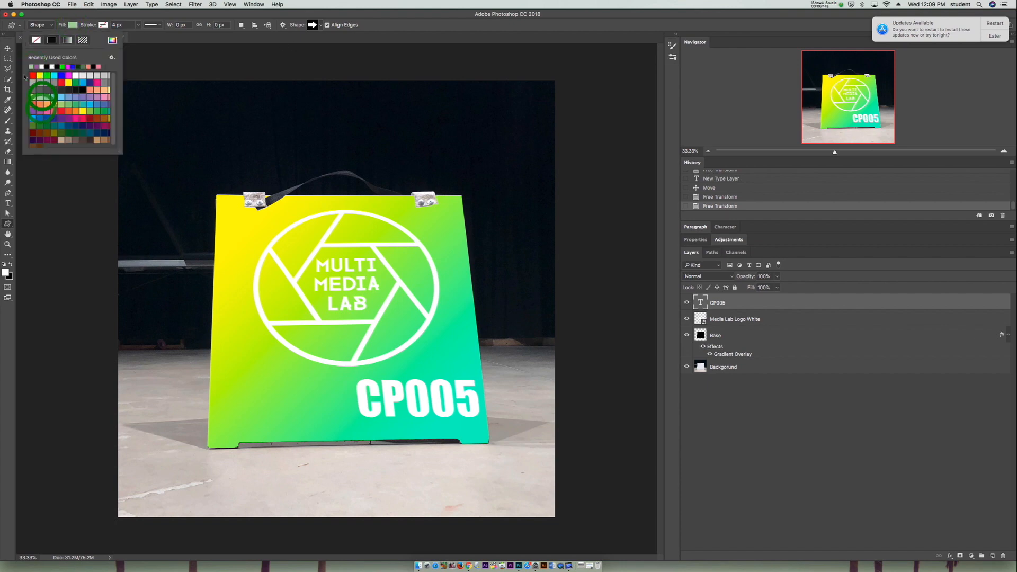
pyautogui.click(46, 66)
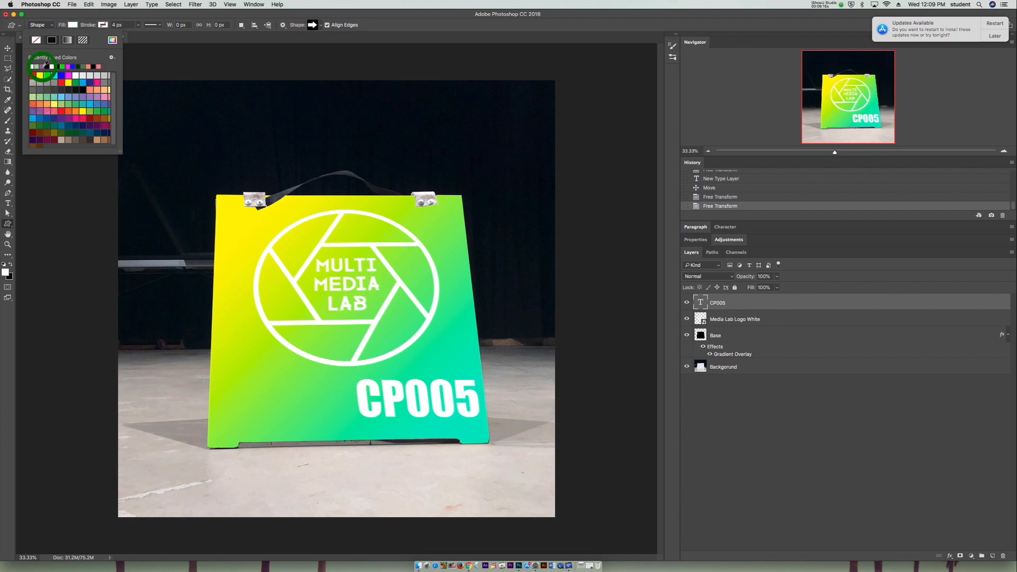
pyautogui.click(71, 25)
# - Set the custom shape's stroke to no color
pyautogui.click(102, 25)
pyautogui.click(82, 42)
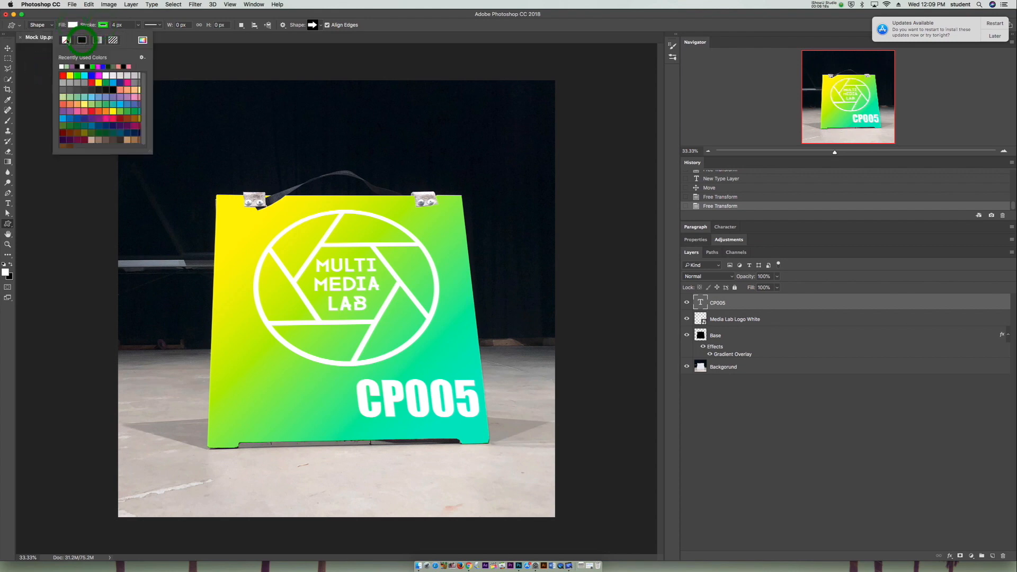
pyautogui.click(67, 40)
pyautogui.click(104, 25)
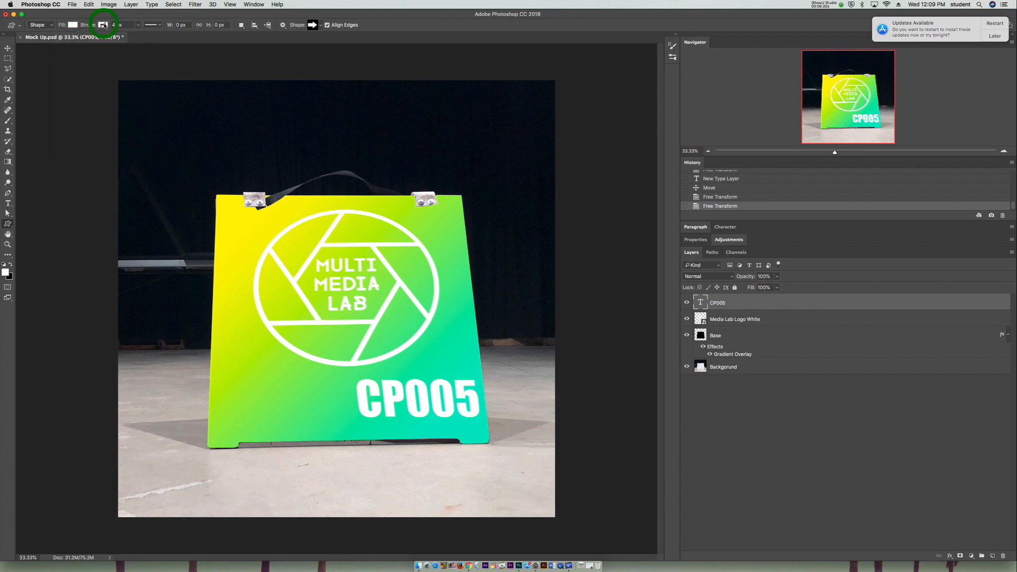
# - Choose the solid block arrow pointing right as the custom shape, without creating one at a fixed size
pyautogui.click(316, 25)
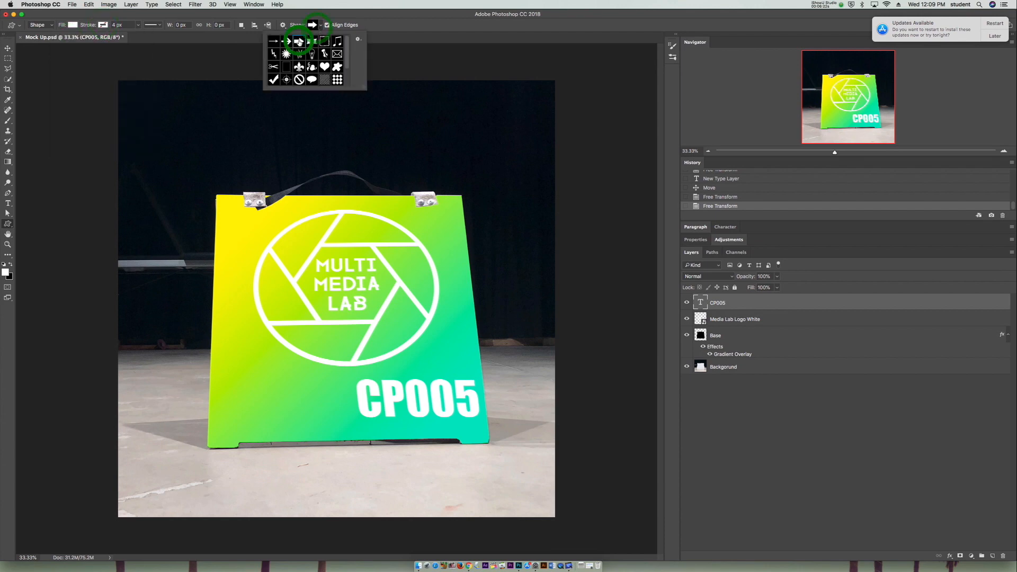
pyautogui.click(281, 42)
pyautogui.scroll(-2, 281, 45)
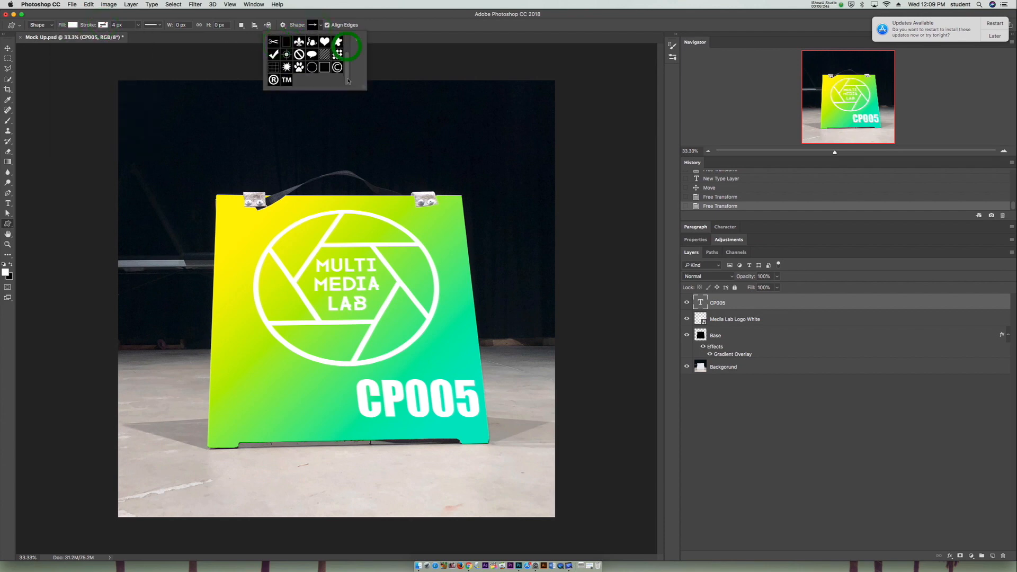
pyautogui.click(286, 54)
pyautogui.scroll(3, 300, 55)
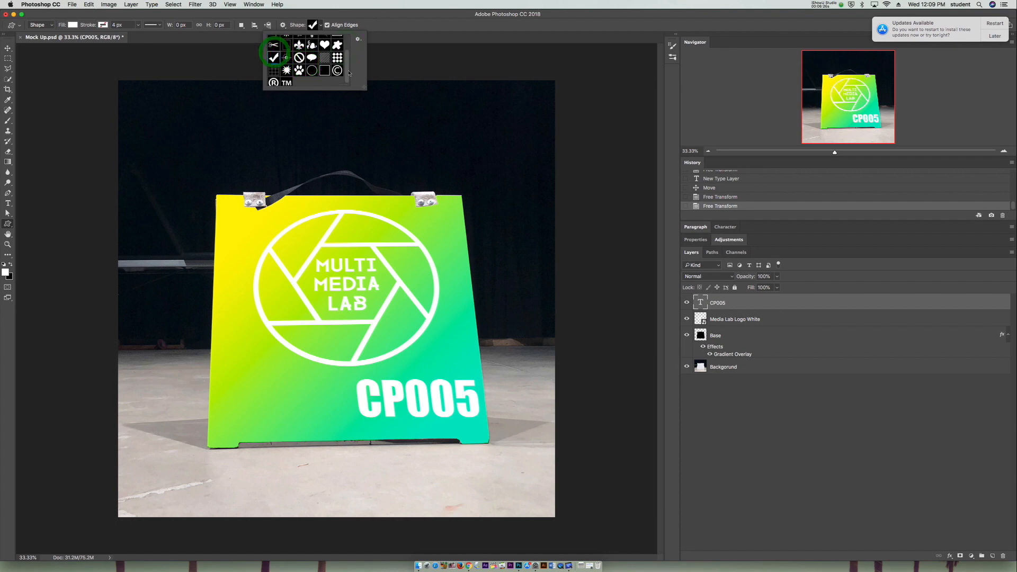
pyautogui.click(299, 41)
pyautogui.click(398, 50)
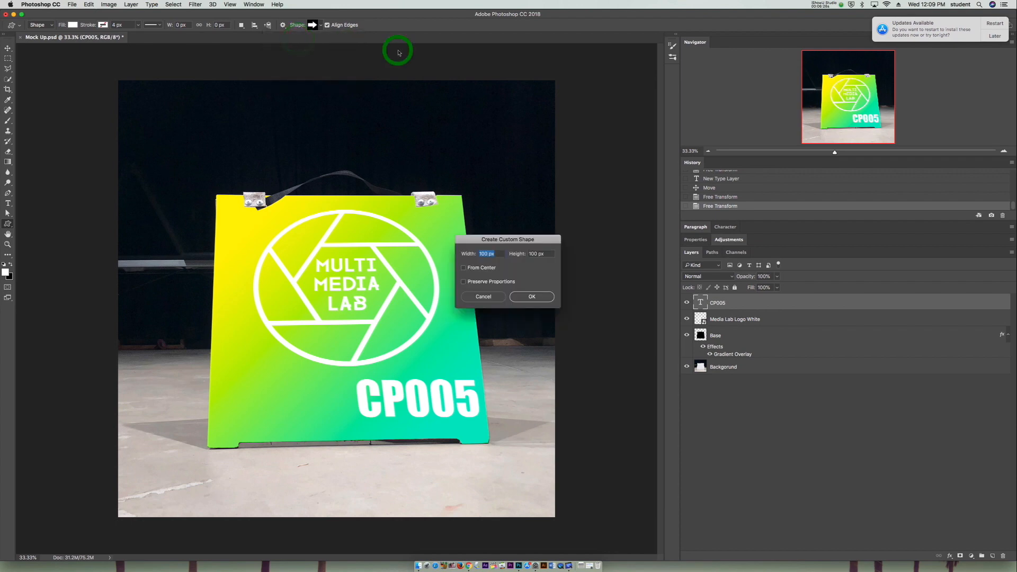
pyautogui.click(483, 295)
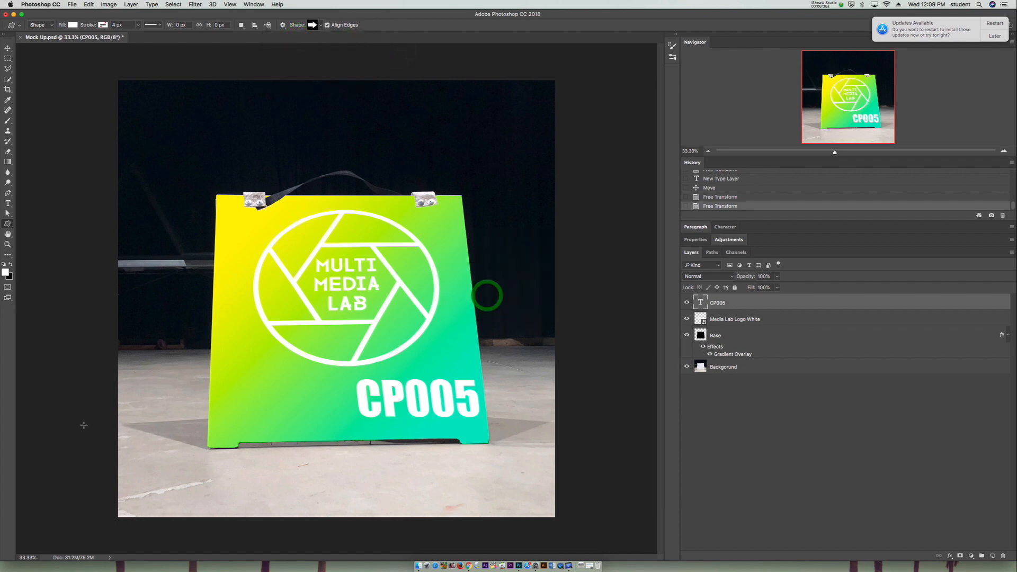
# - Draw a white block arrow on the board's lower-left area, beside the CP005 text
pyautogui.moveTo(219, 363)
pyautogui.mouseDown()
pyautogui.moveTo(291, 391)
pyautogui.moveTo(337, 424)
pyautogui.mouseUp()
pyautogui.rightClick(337, 424)
pyautogui.click(8, 49)
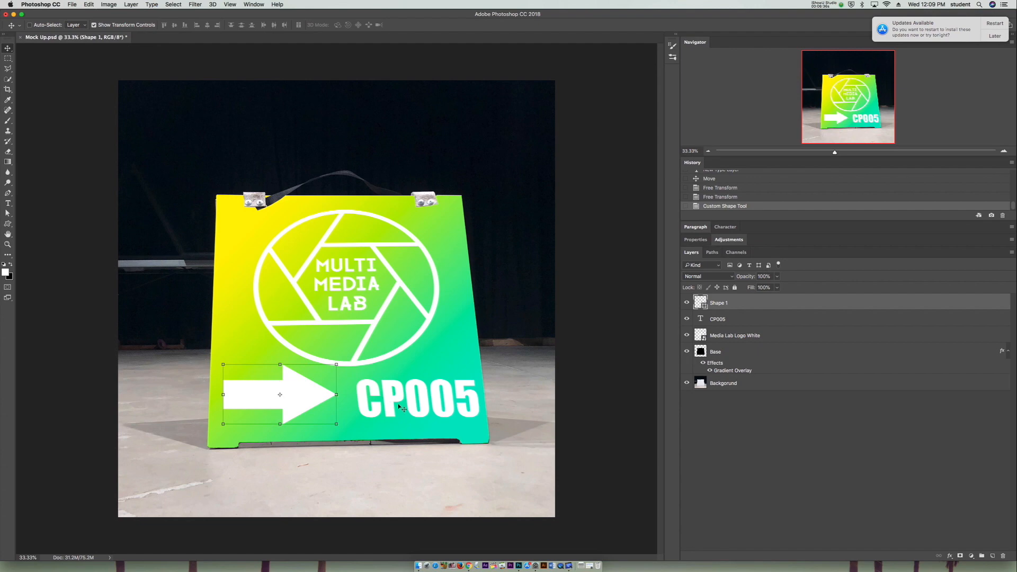
# - Rotate the arrow 180° to point left and position it between the board's left edge and the CP005 text
pyautogui.moveTo(316, 392); pyautogui.dragTo(333, 394)
pyautogui.click(363, 364)
pyautogui.moveTo(362, 364); pyautogui.dragTo(257, 423)
pyautogui.press('Return')
pyautogui.moveTo(314, 407); pyautogui.dragTo(297, 406)
pyautogui.press('Return')
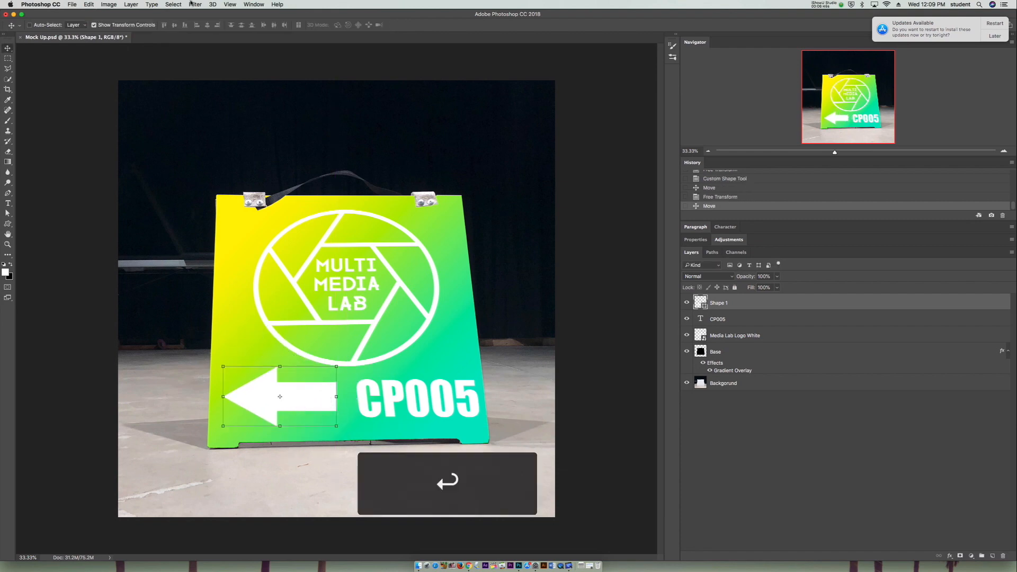
pyautogui.click(14, 58)
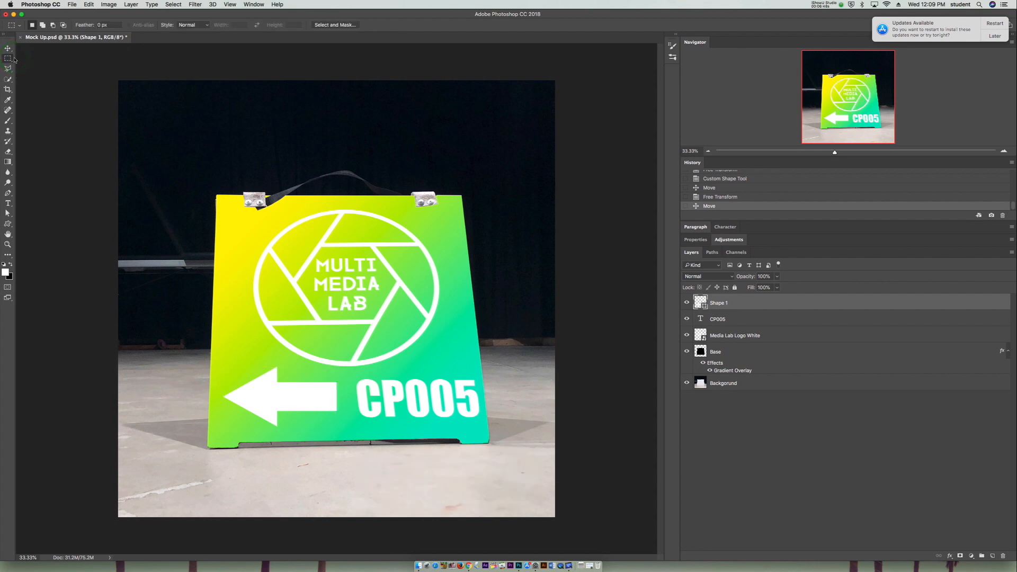